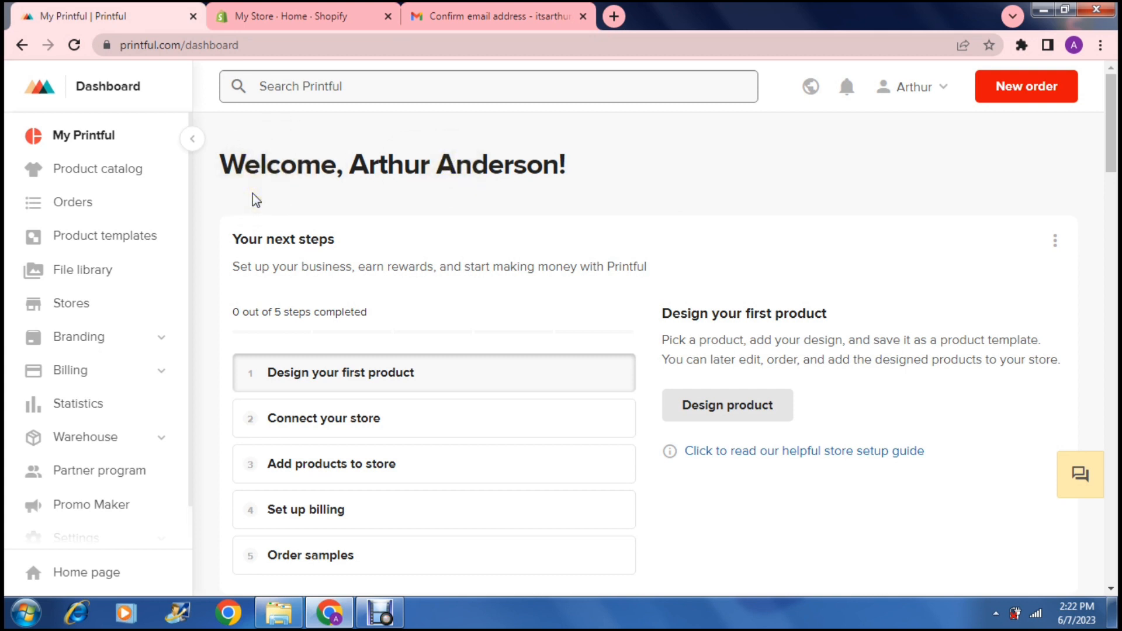
Step: Open the Stores section, choose to connect an ecommerce platform, and pick Shopify as the platform
left_click(97, 308)
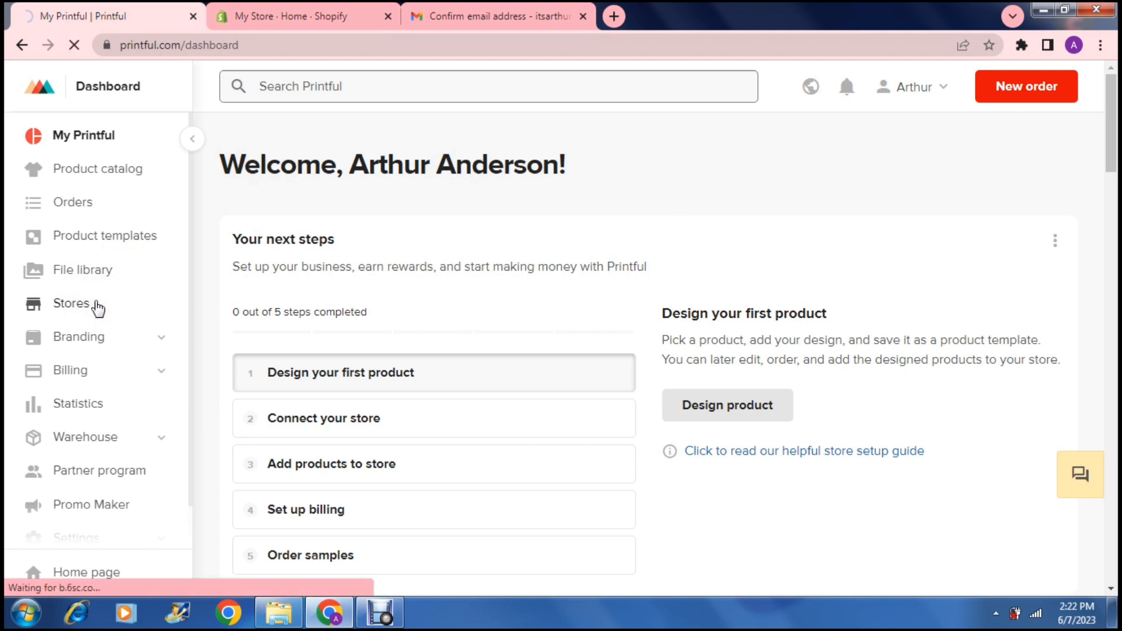
left_click(79, 306)
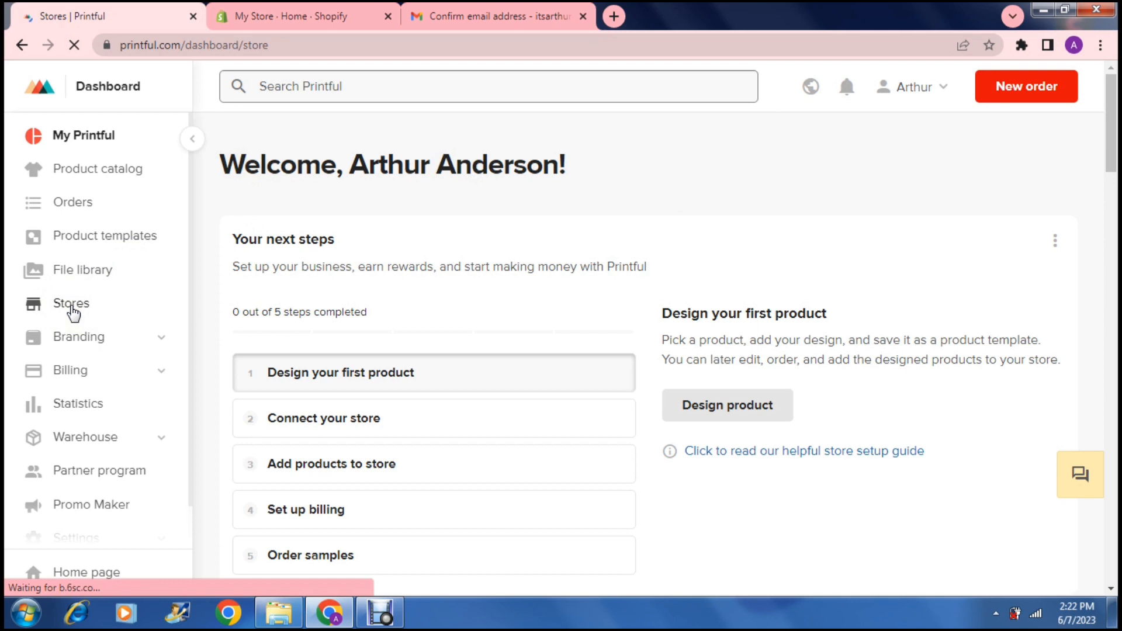
left_click(220, 232)
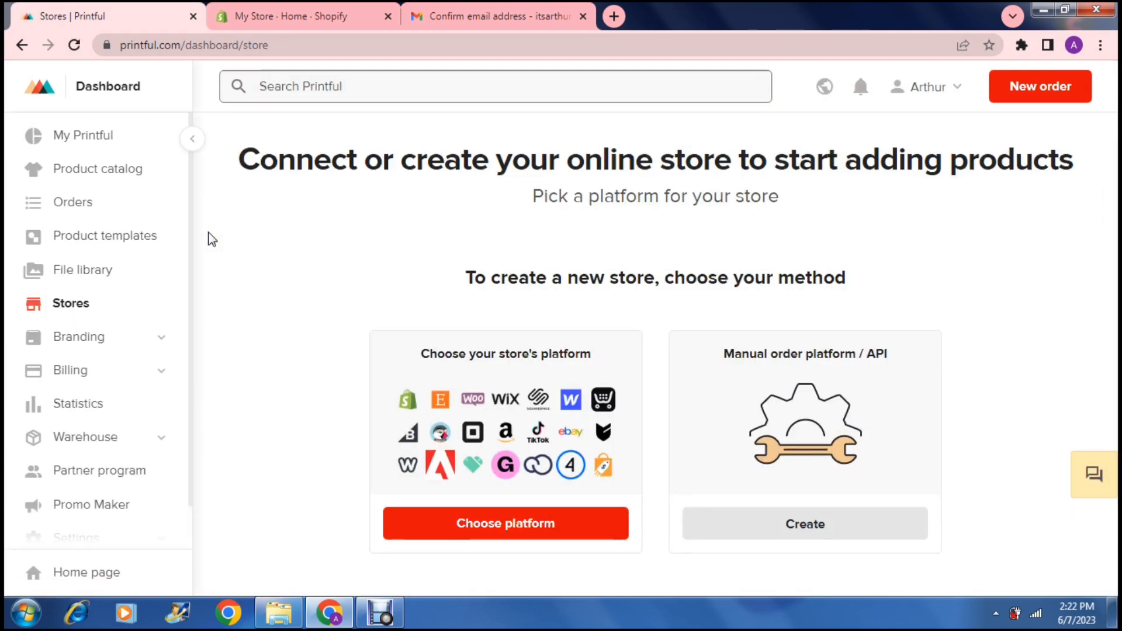
scroll(212, 238, "down", 3)
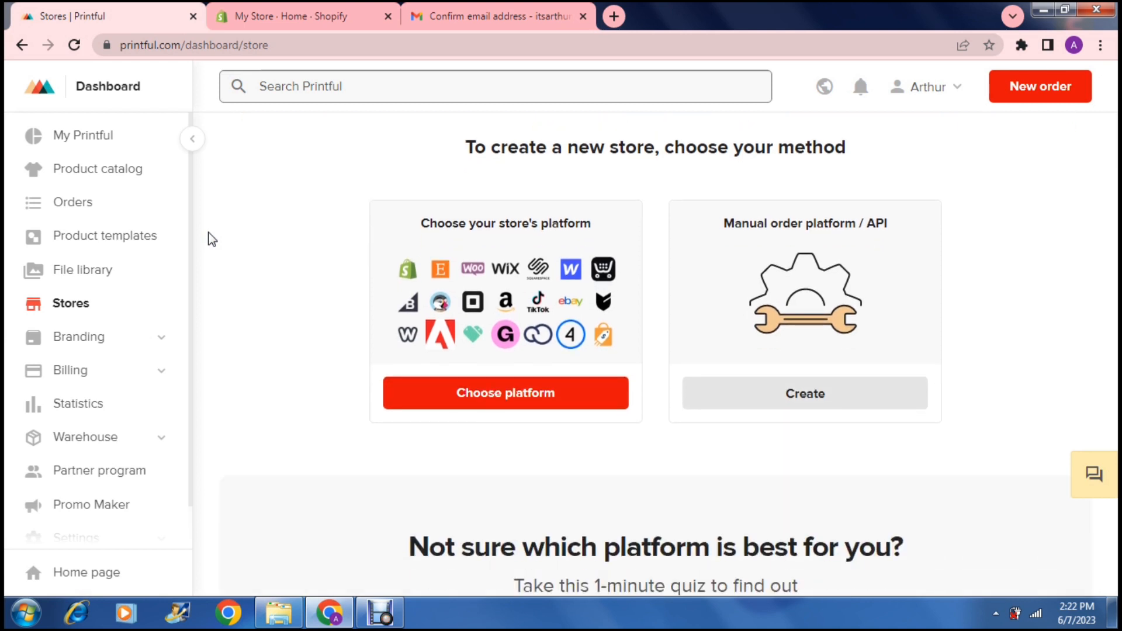
scroll(211, 238, "down", 1)
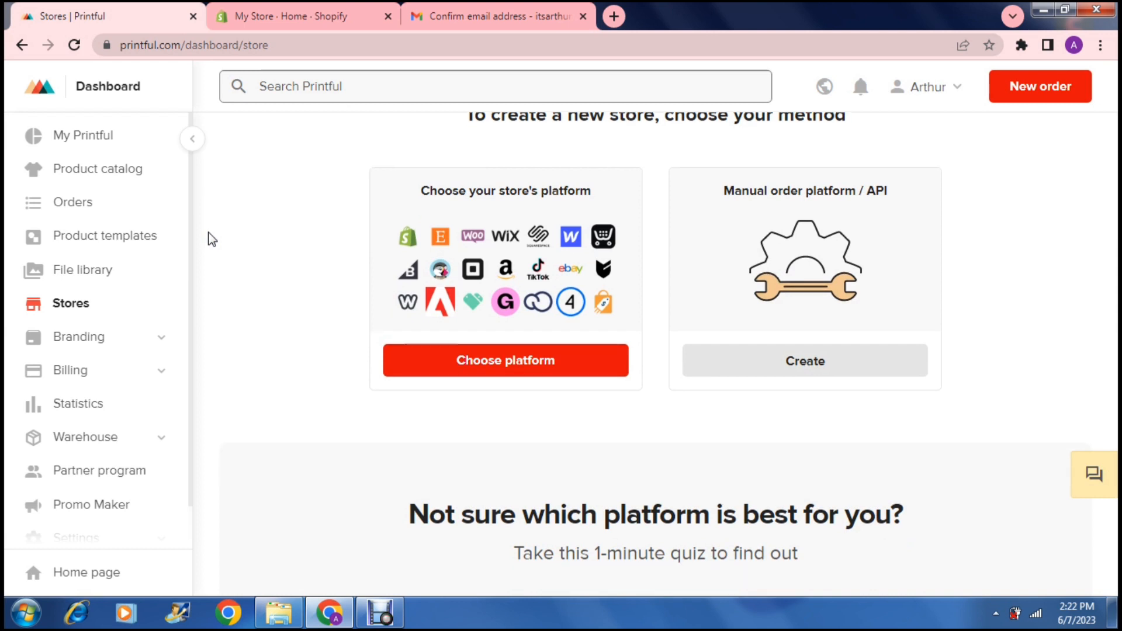
left_click(486, 363)
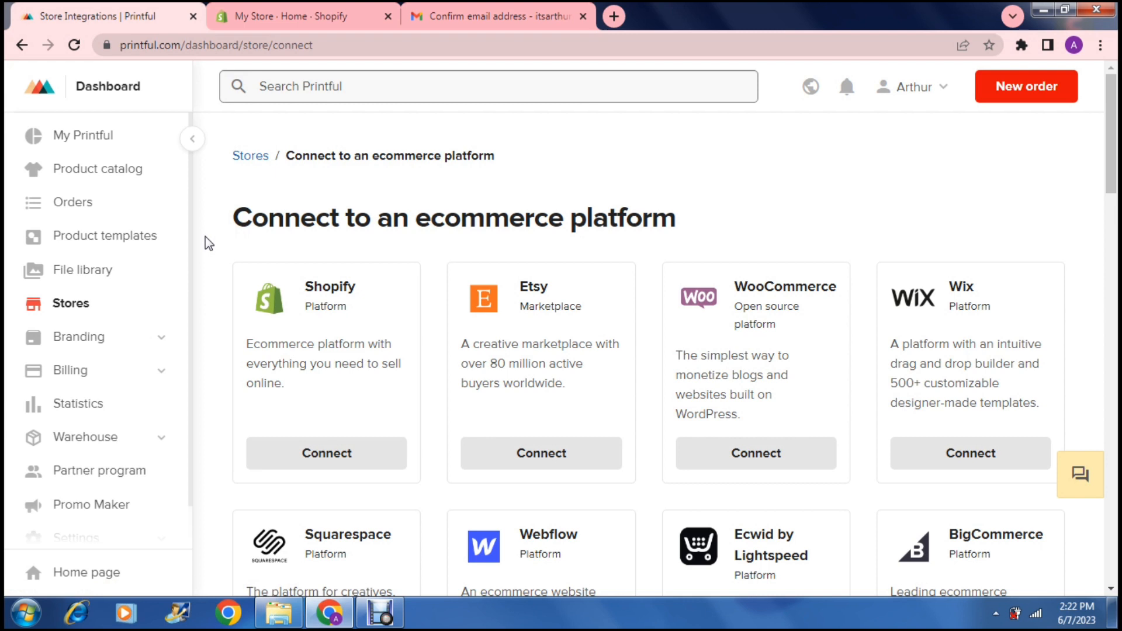
scroll(209, 243, "down", 1)
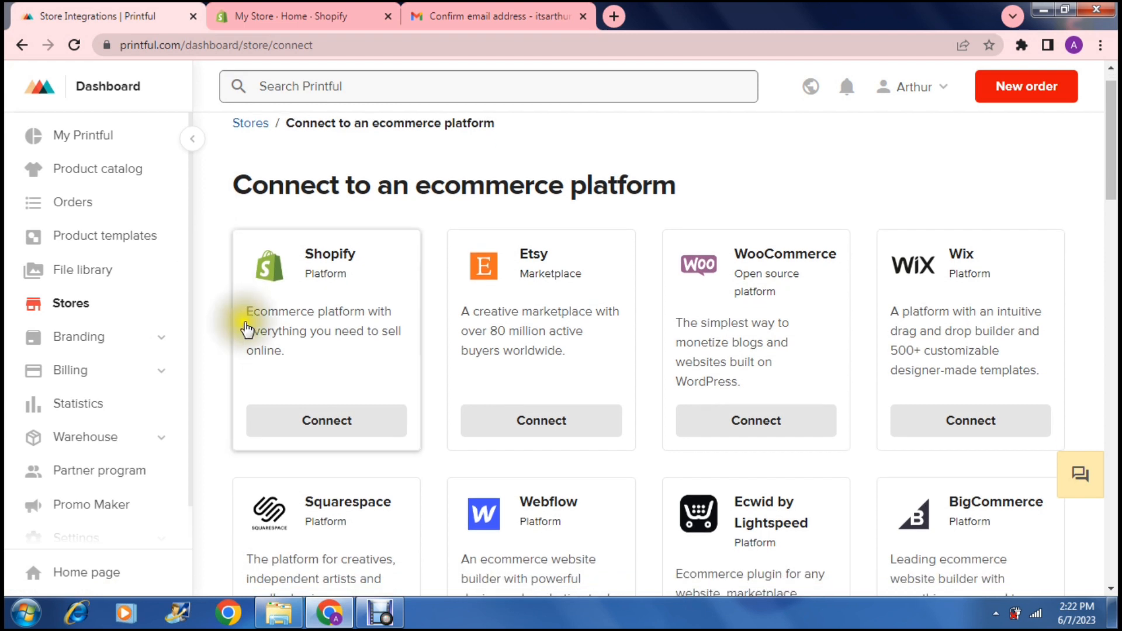
left_click(325, 422)
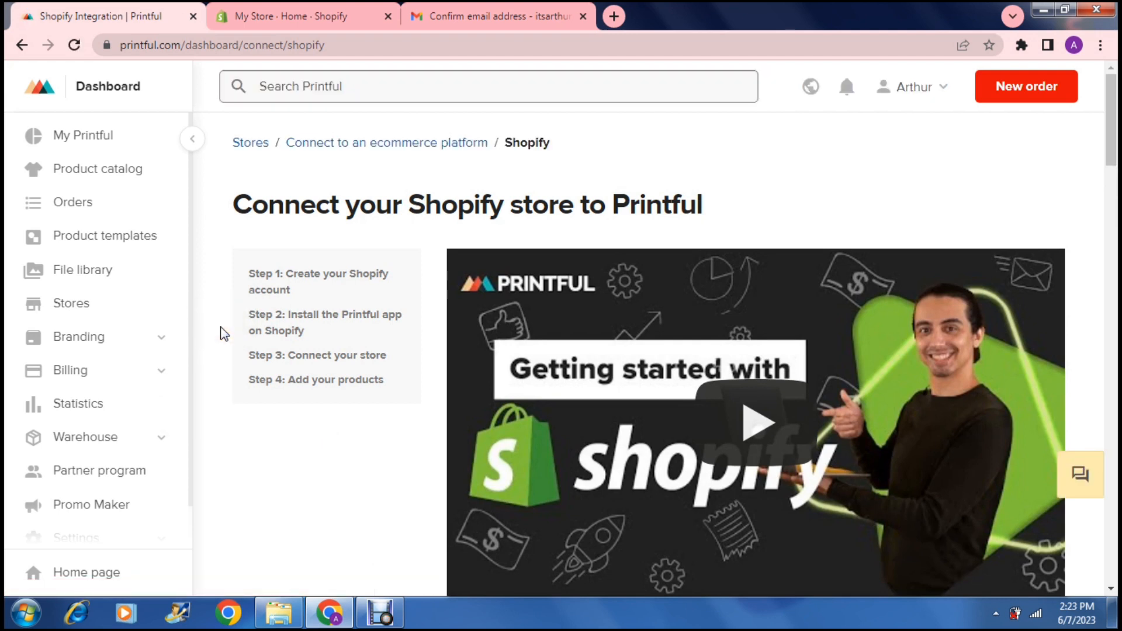
Step: Read the Shopify connection guide's instructions on creating a Shopify account and installing the Printful app
scroll(221, 334, "down", 3)
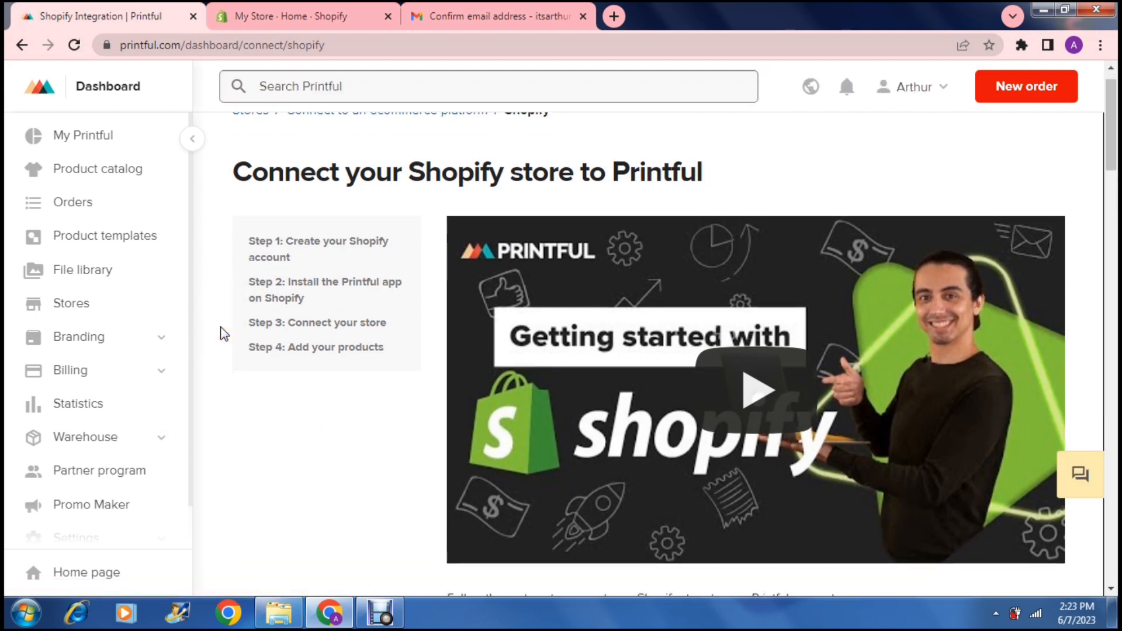
scroll(221, 333, "down", 4)
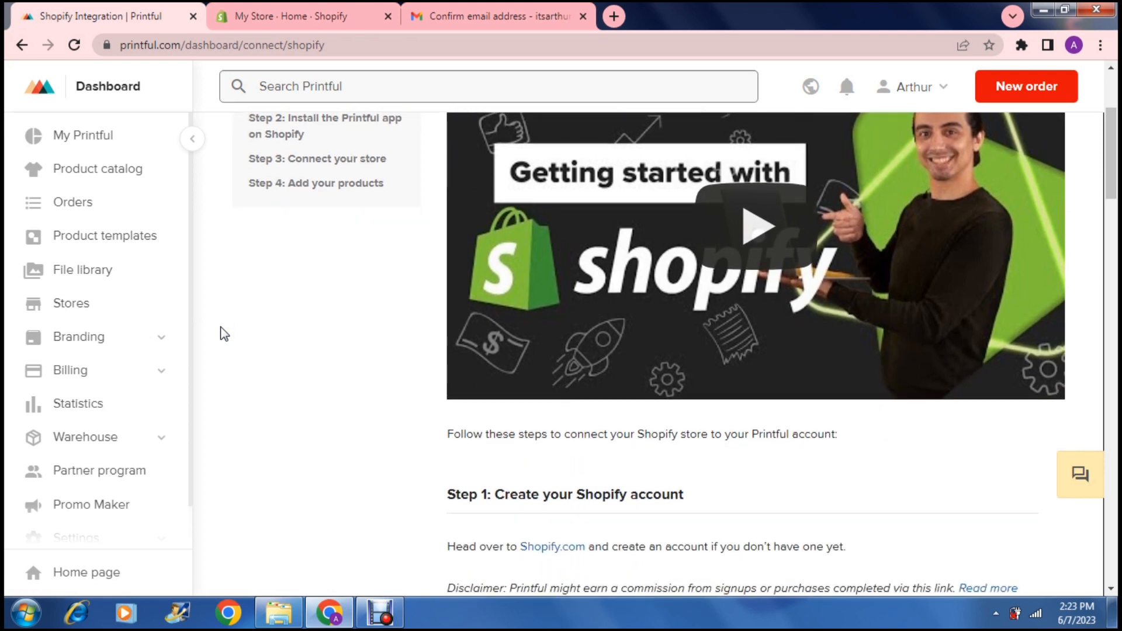
scroll(221, 333, "down", 1)
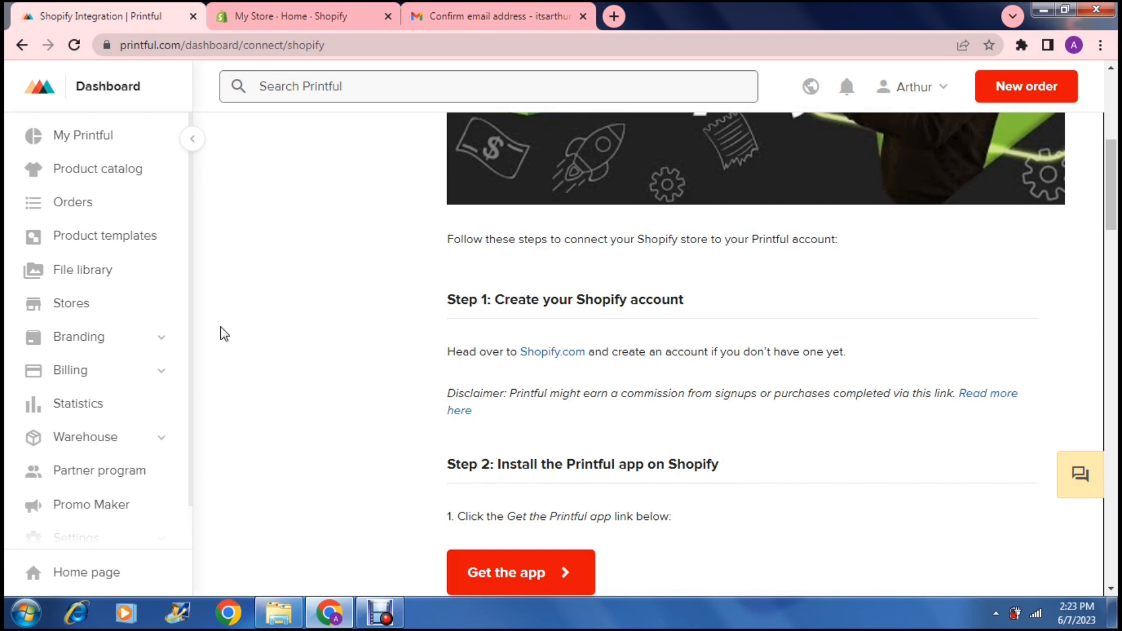
scroll(221, 334, "down", 3)
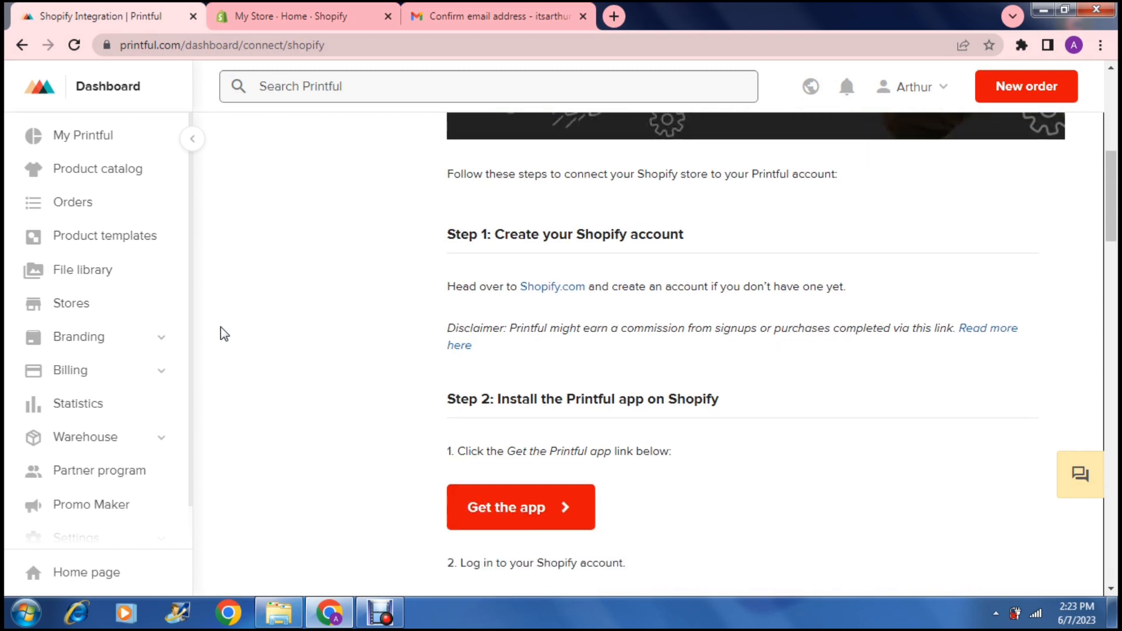
scroll(221, 334, "down", 1)
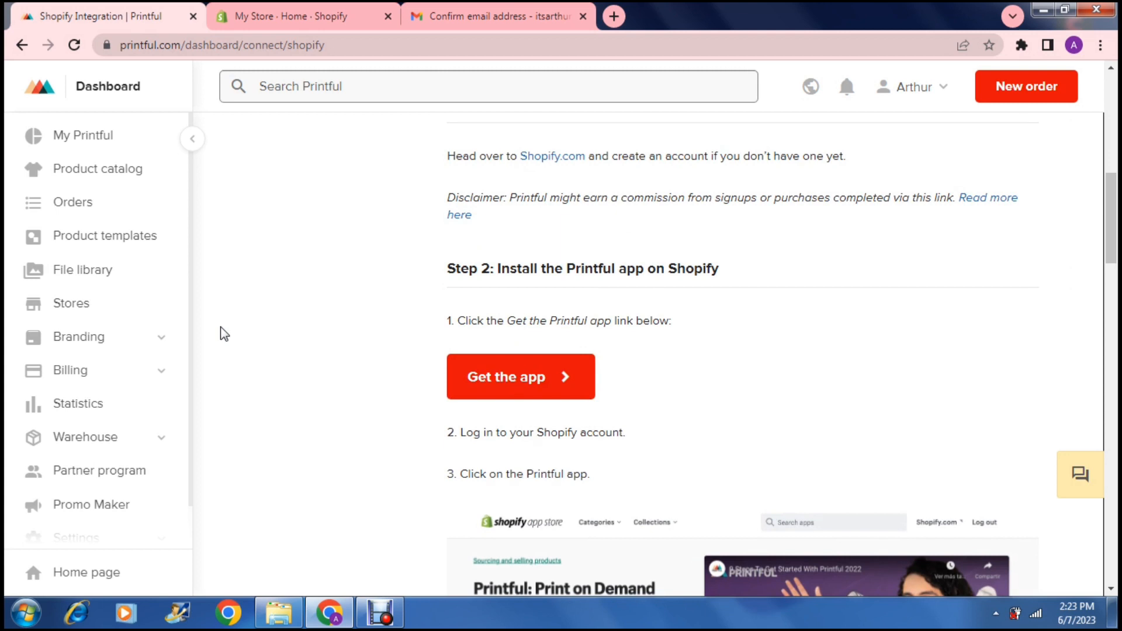
scroll(221, 334, "down", 1)
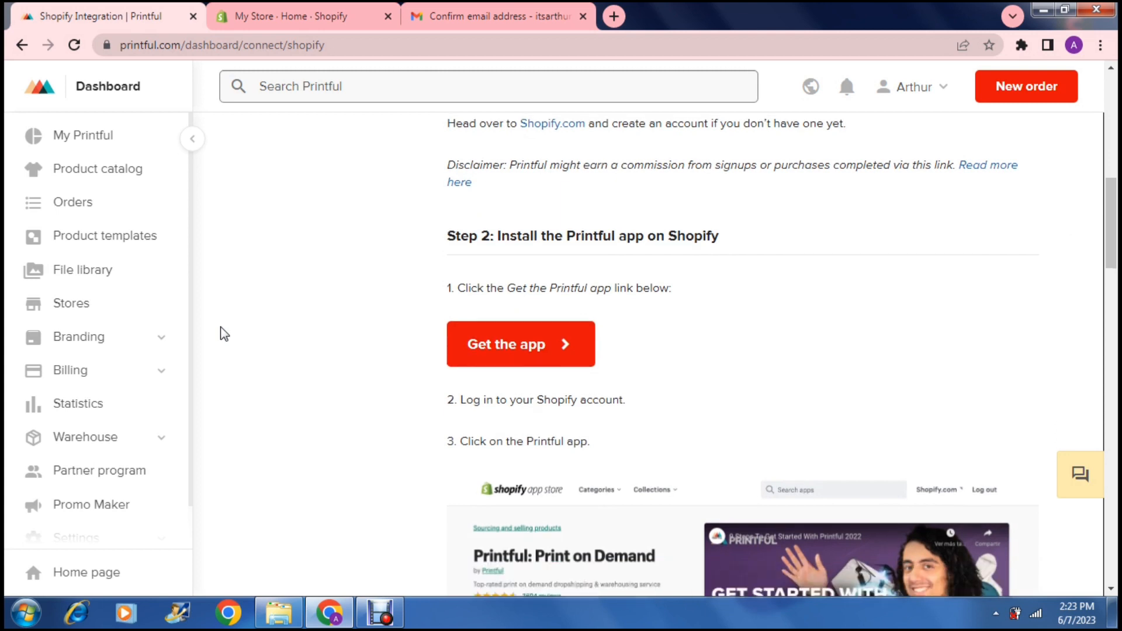
scroll(220, 334, "down", 1)
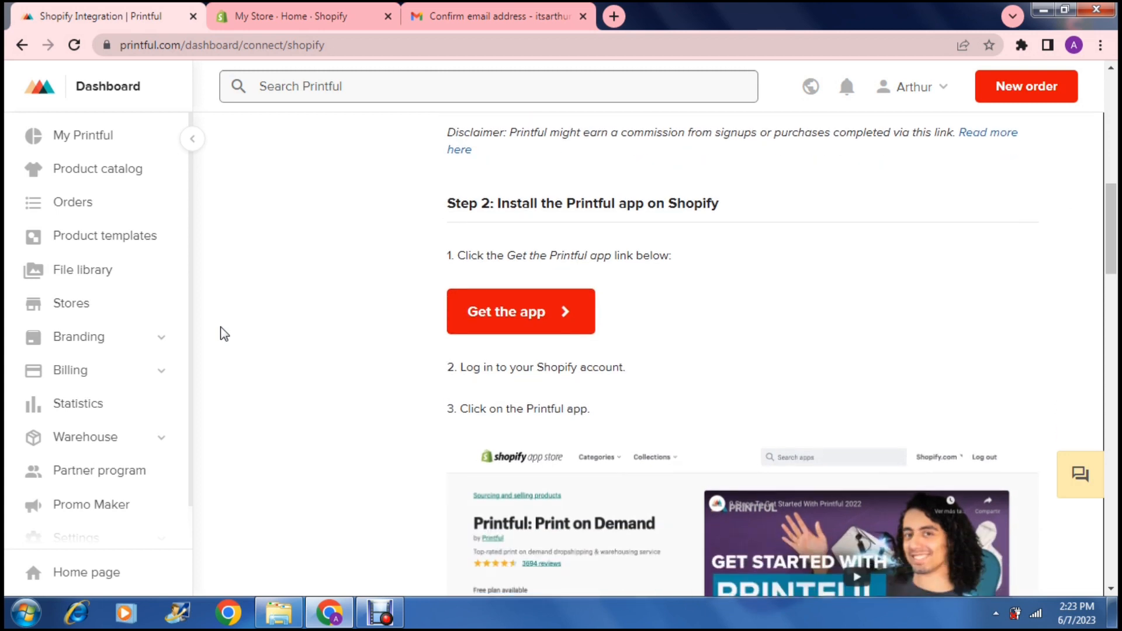
scroll(220, 334, "down", 1)
scroll(221, 334, "down", 1)
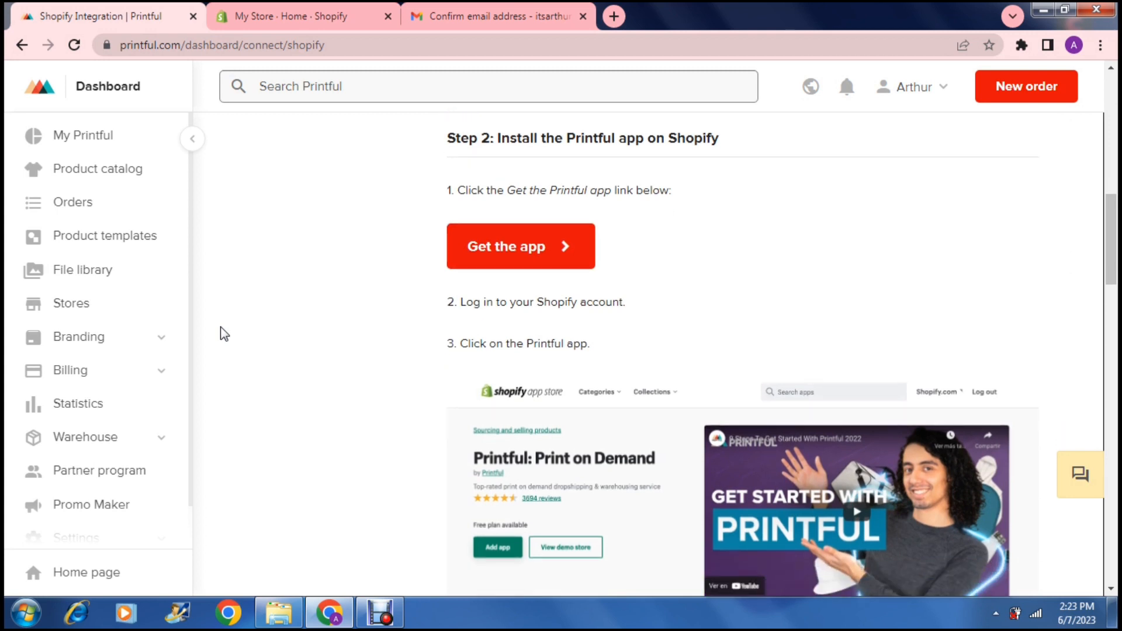
scroll(221, 333, "up", 4)
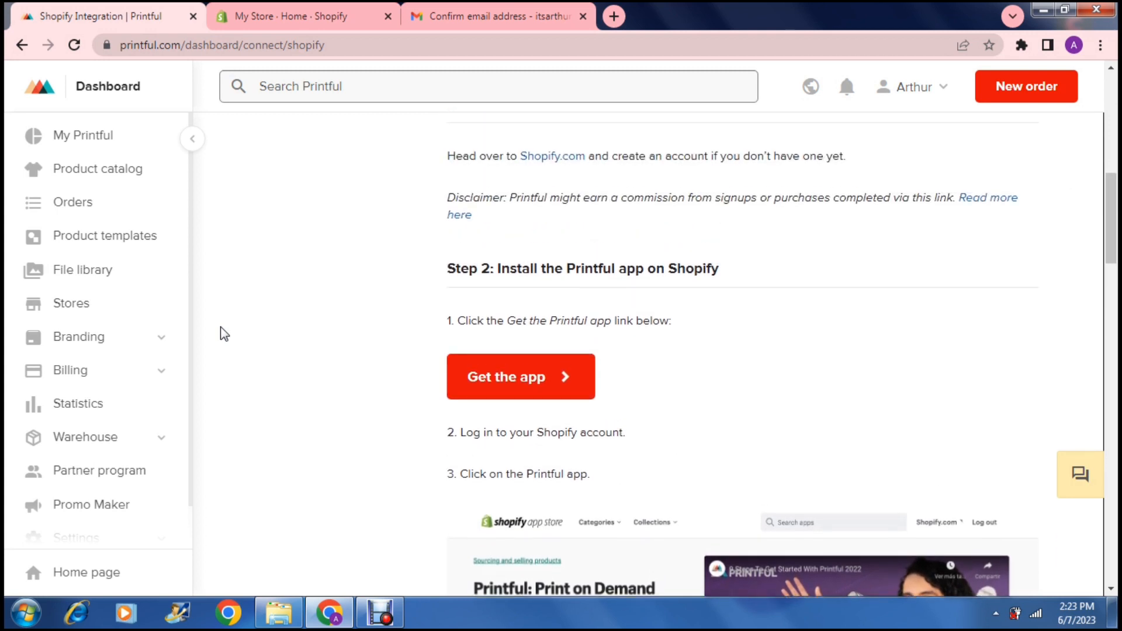
Step: Check the already open Shopify store admin, returning to the Printful connection guide
left_click(337, 82)
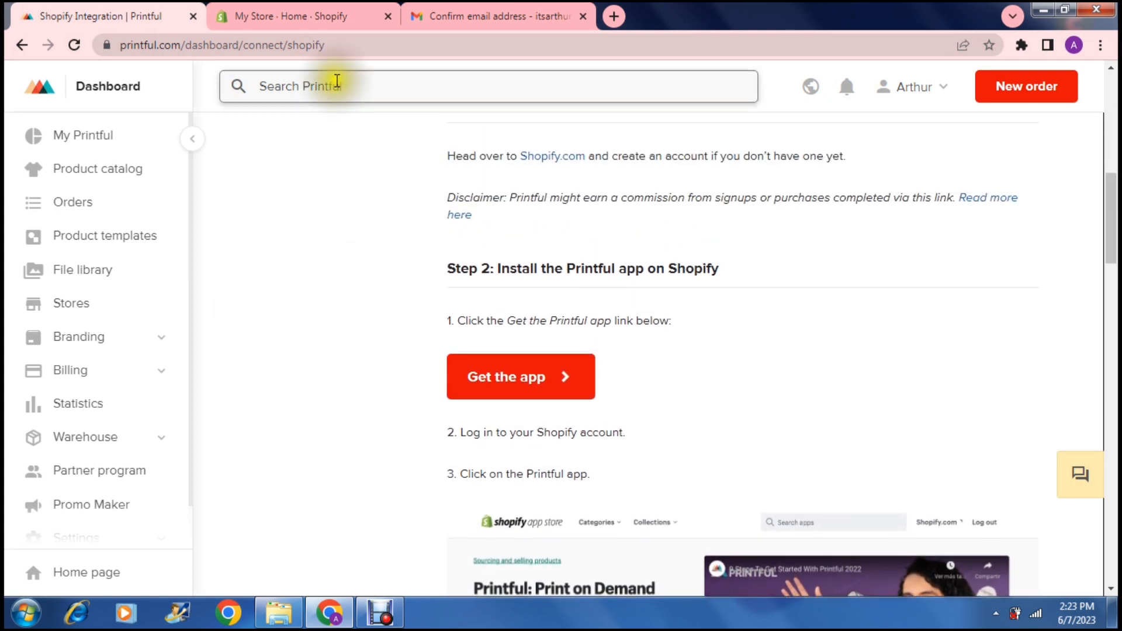
left_click(308, 21)
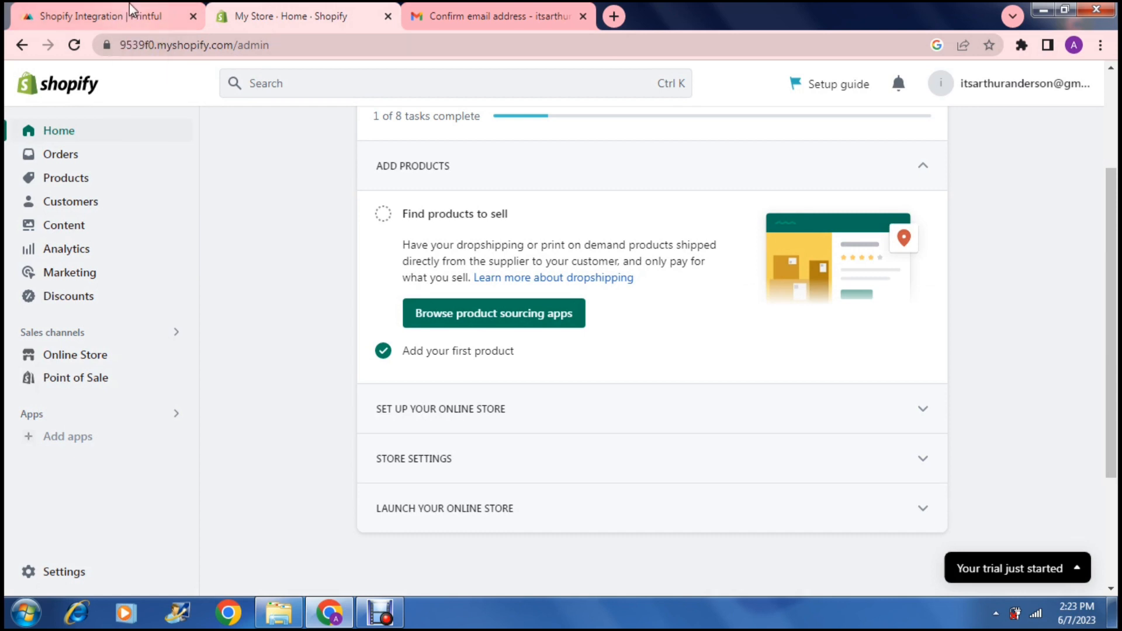
left_click(167, 14)
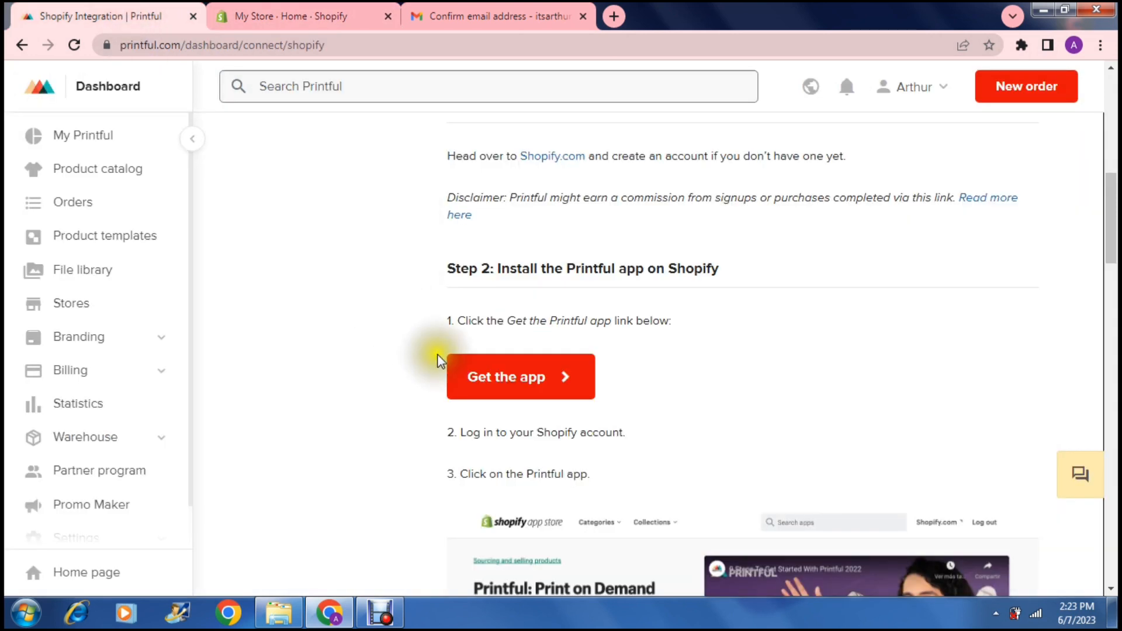
Step: Install the Printful: Print on Demand app on the Shopify store and connect it using the existing Printful account
left_click(516, 387)
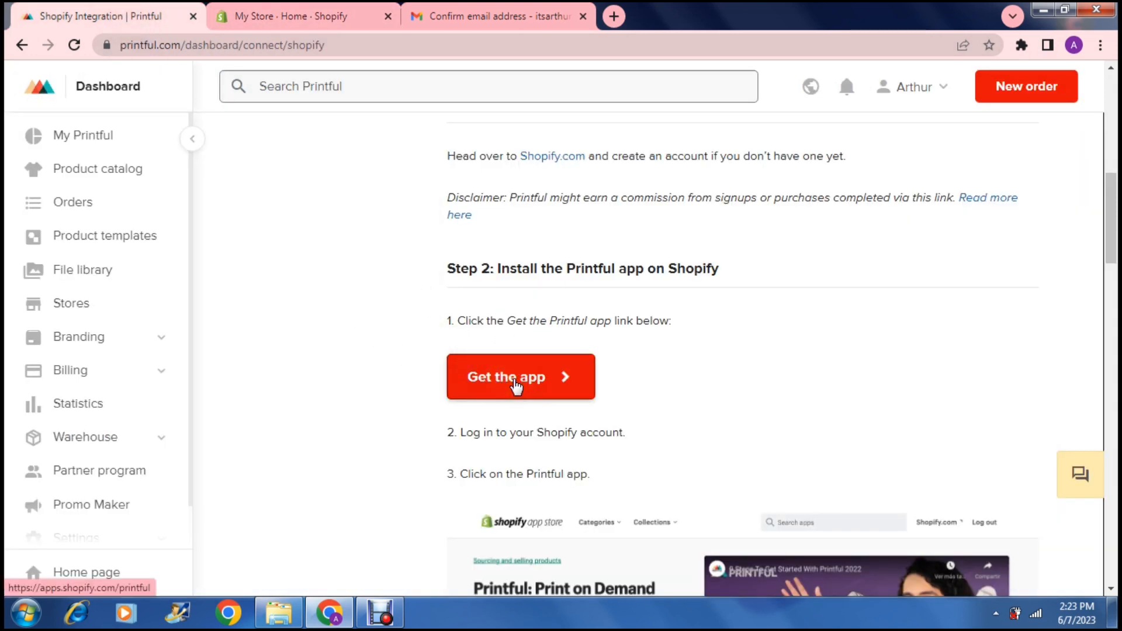
left_click(516, 386)
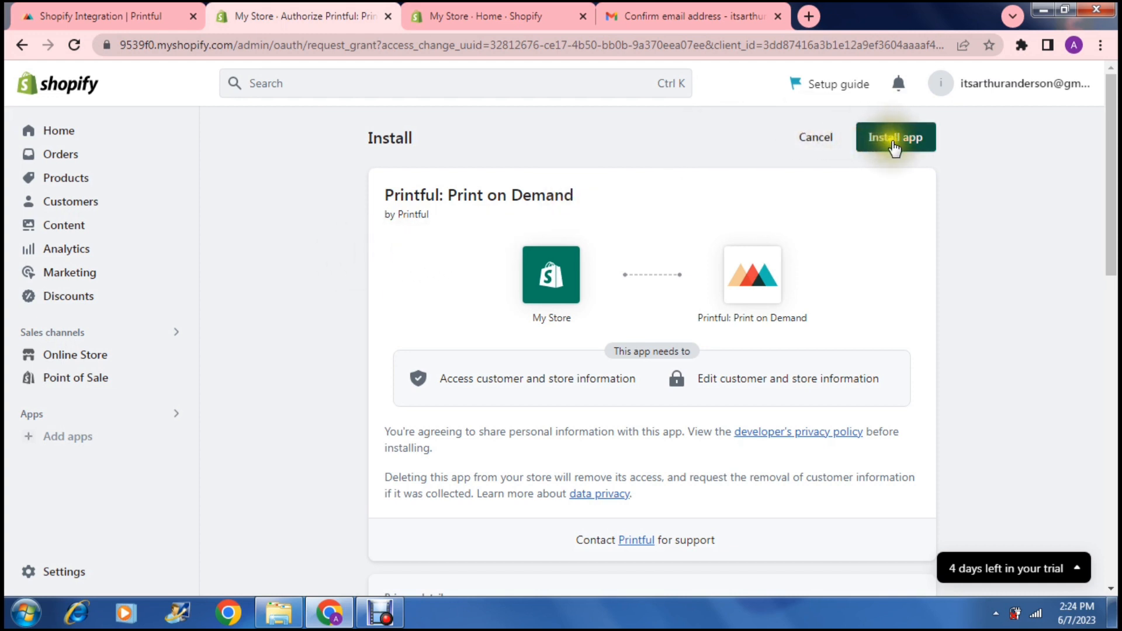
left_click(894, 146)
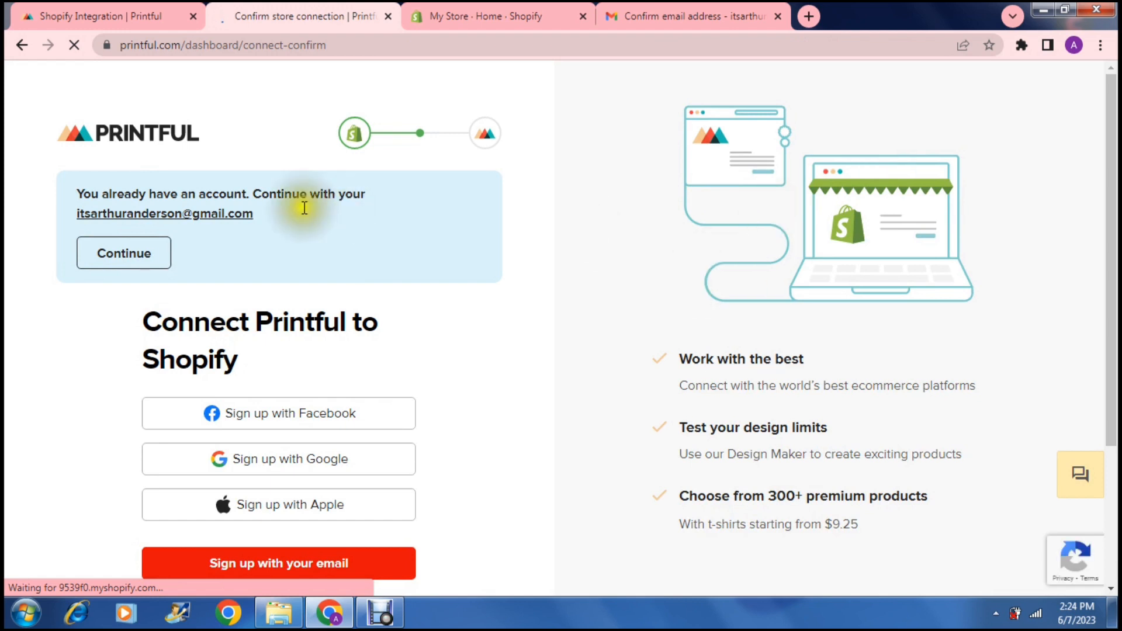
left_click(134, 253)
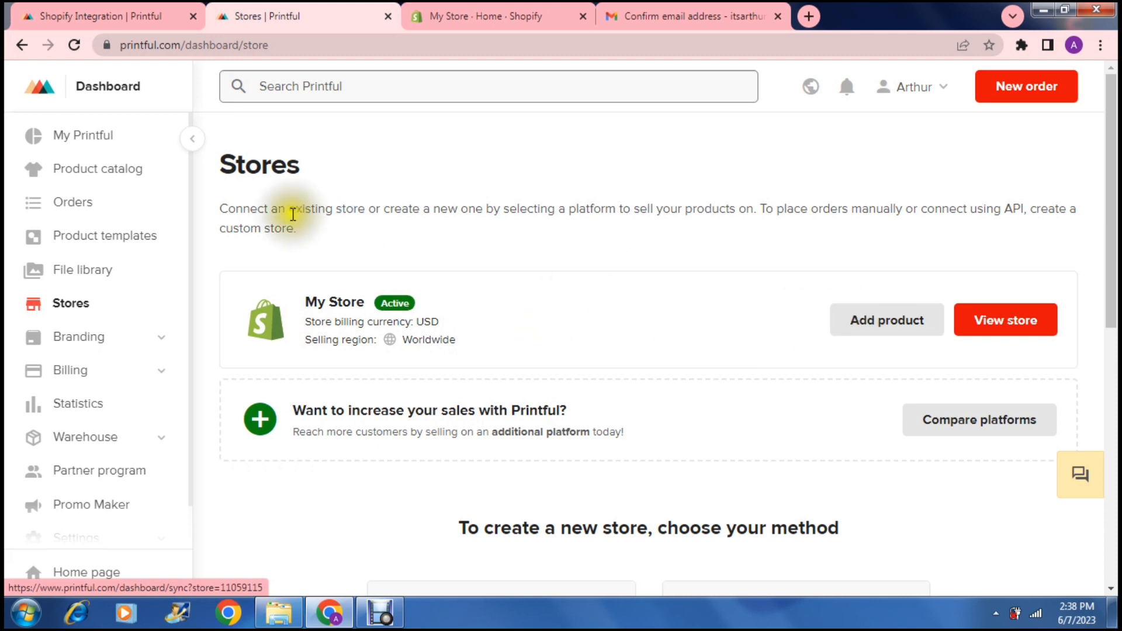
Step: Start a new product template and browse to the T-shirts category within men's clothing
left_click(92, 237)
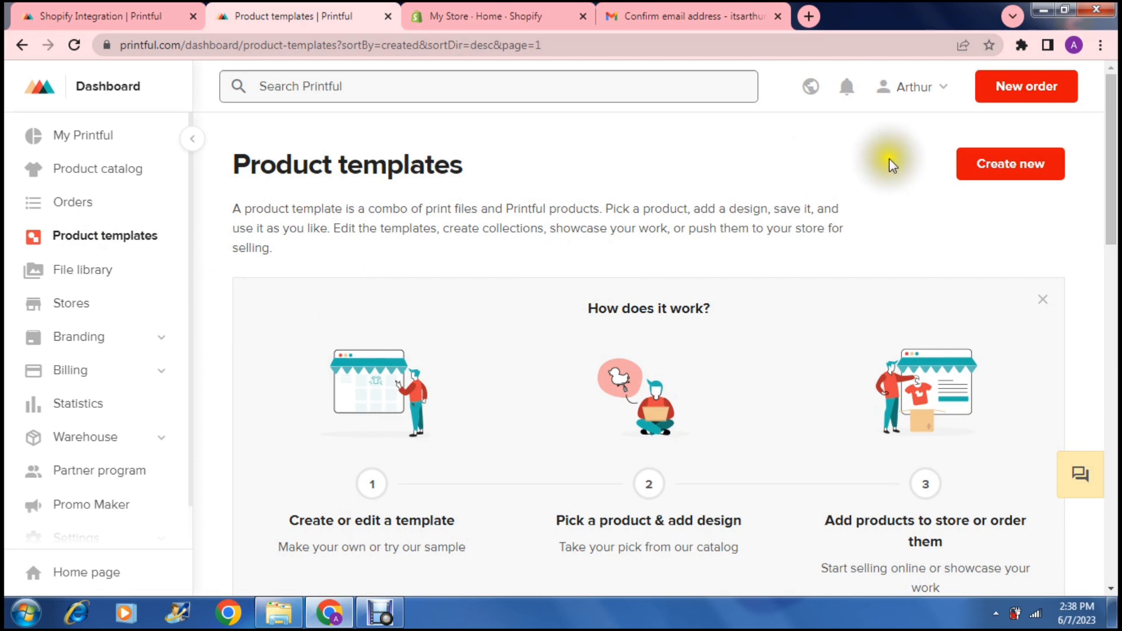
left_click(995, 169)
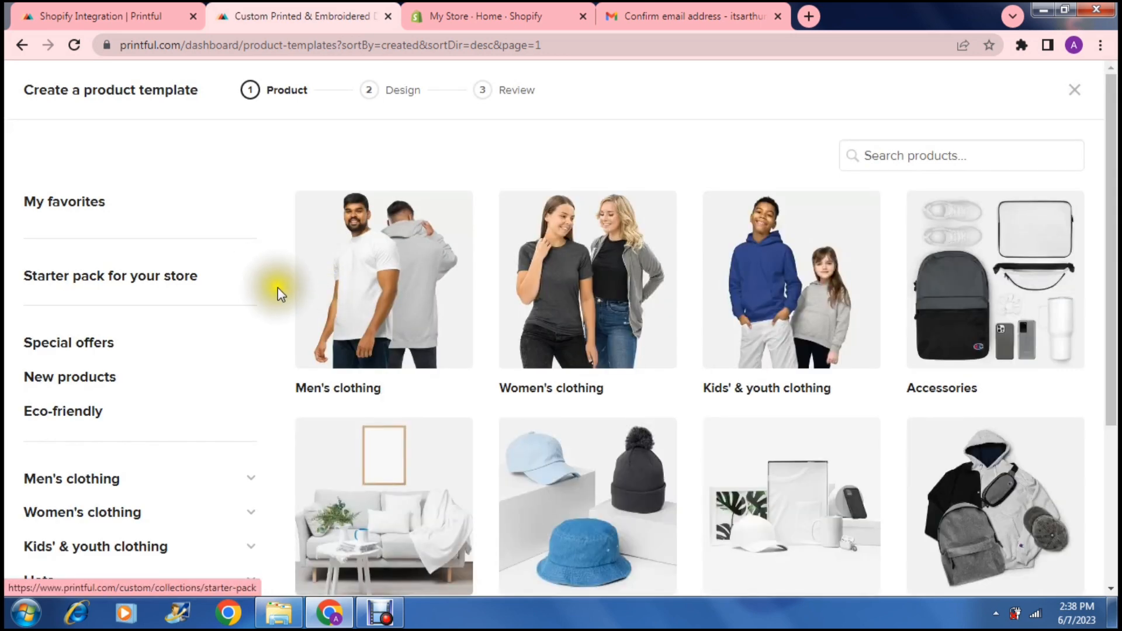
left_click(381, 295)
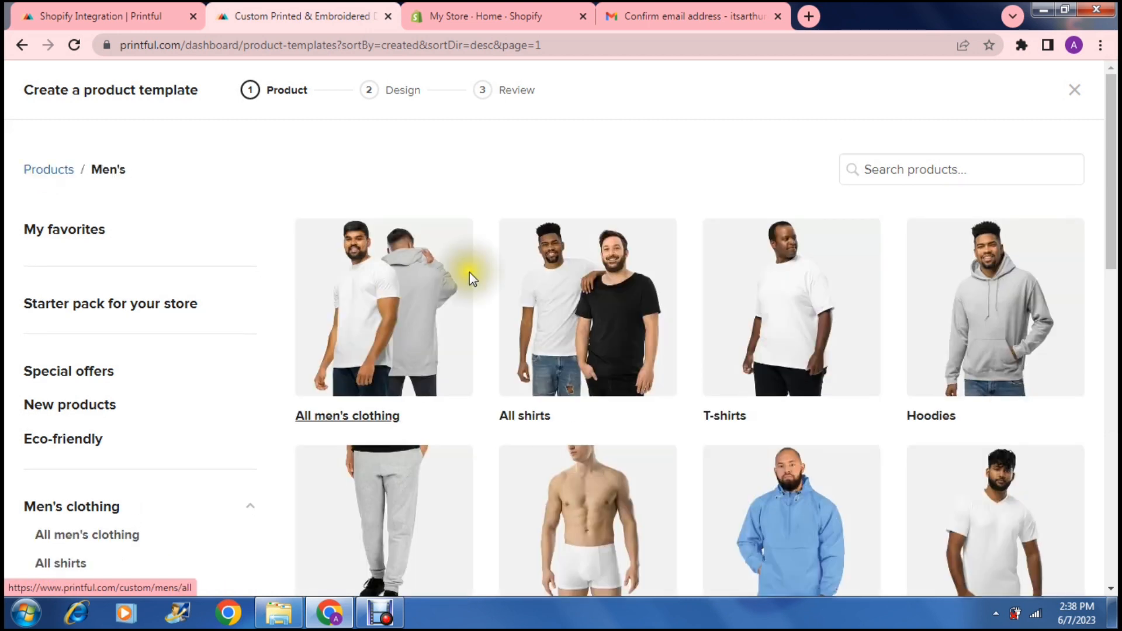
left_click(792, 301)
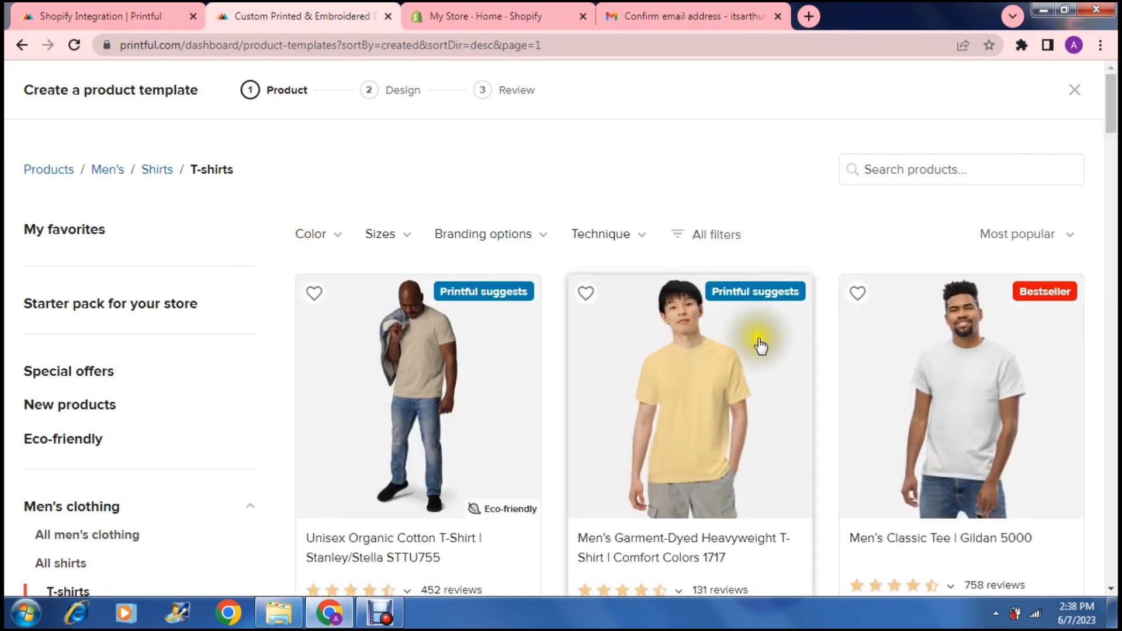
Step: Choose the Men's Classic Tee | Gildan 5000 as the template's product
left_click_drag(1110, 125, 1112, 206)
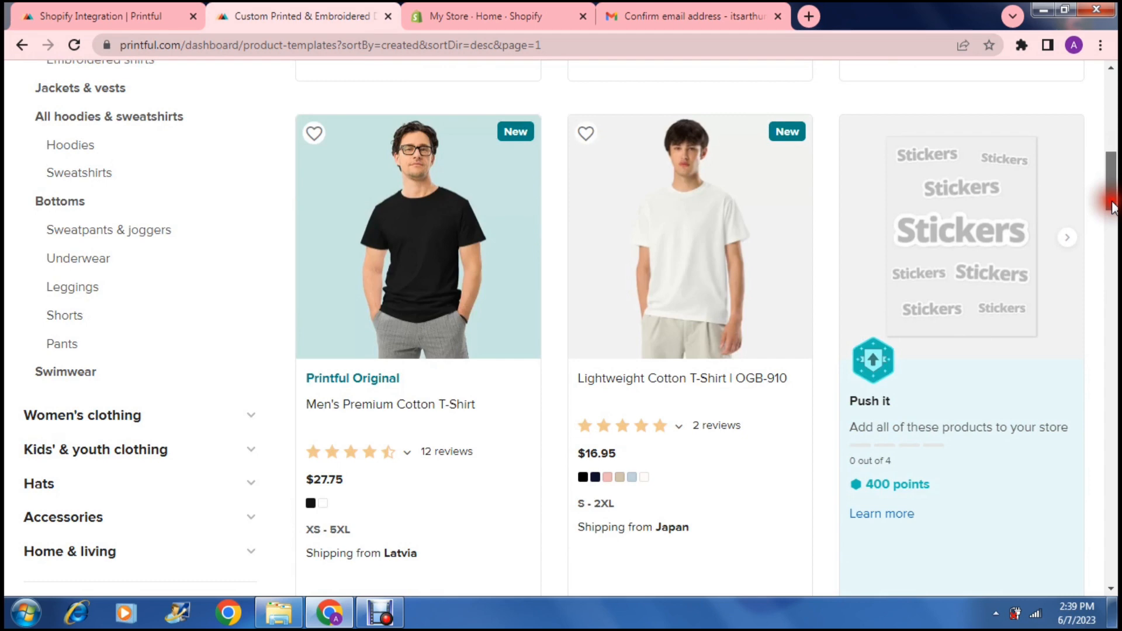
left_click_drag(1112, 206, 1112, 152)
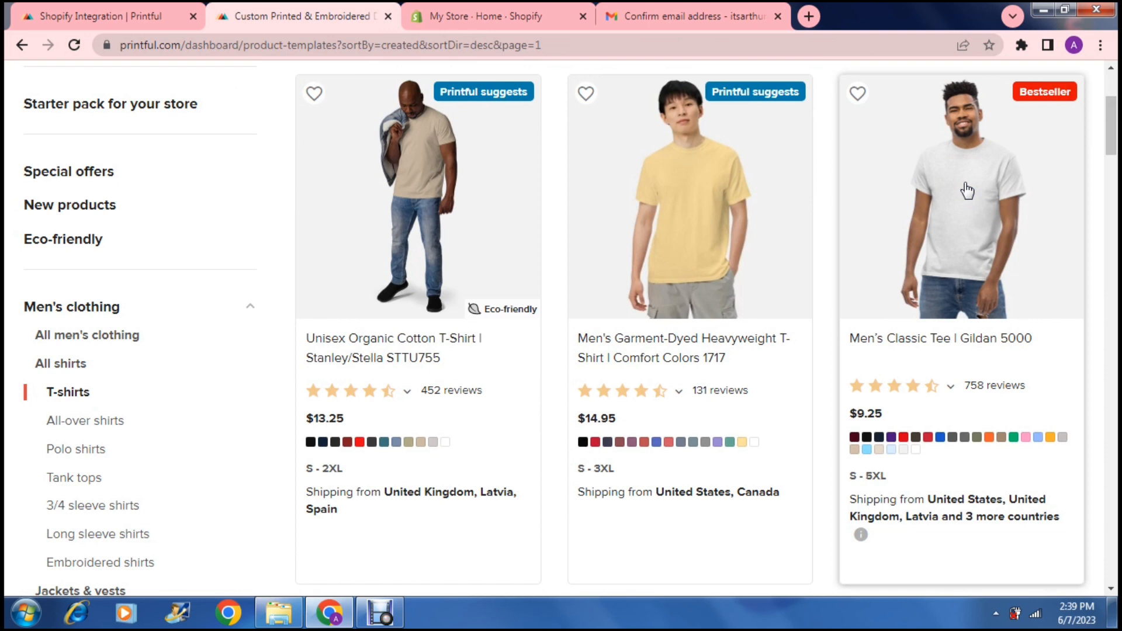
left_click(950, 225)
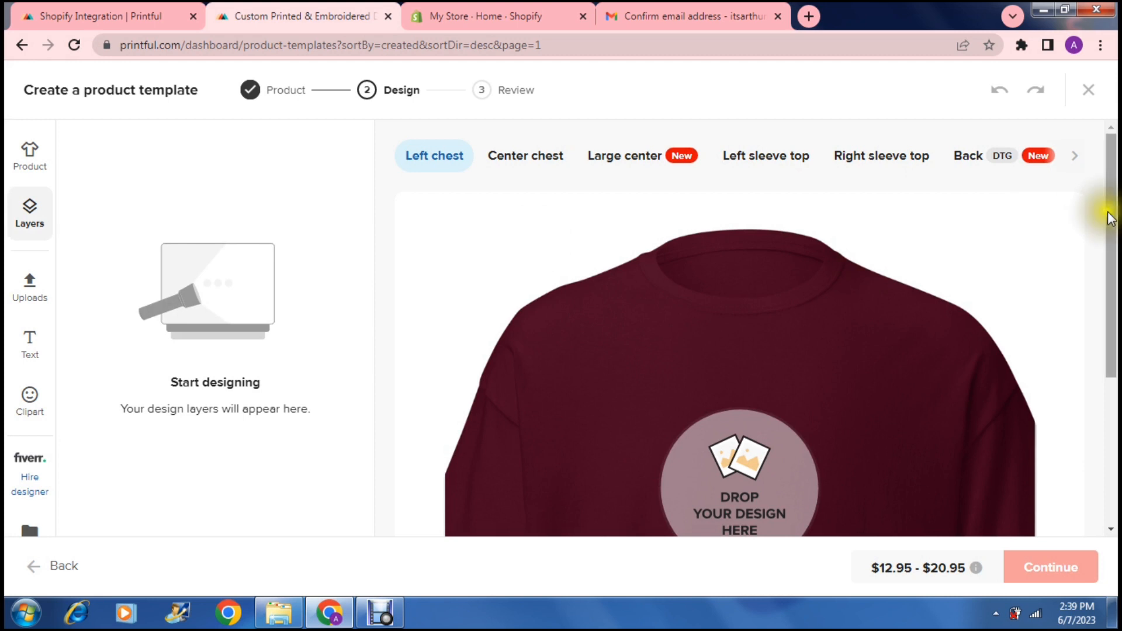
Step: Apply the metallic cyborg cat image from the store's file library to the T-shirt's left chest
left_click_drag(1108, 222, 1110, 313)
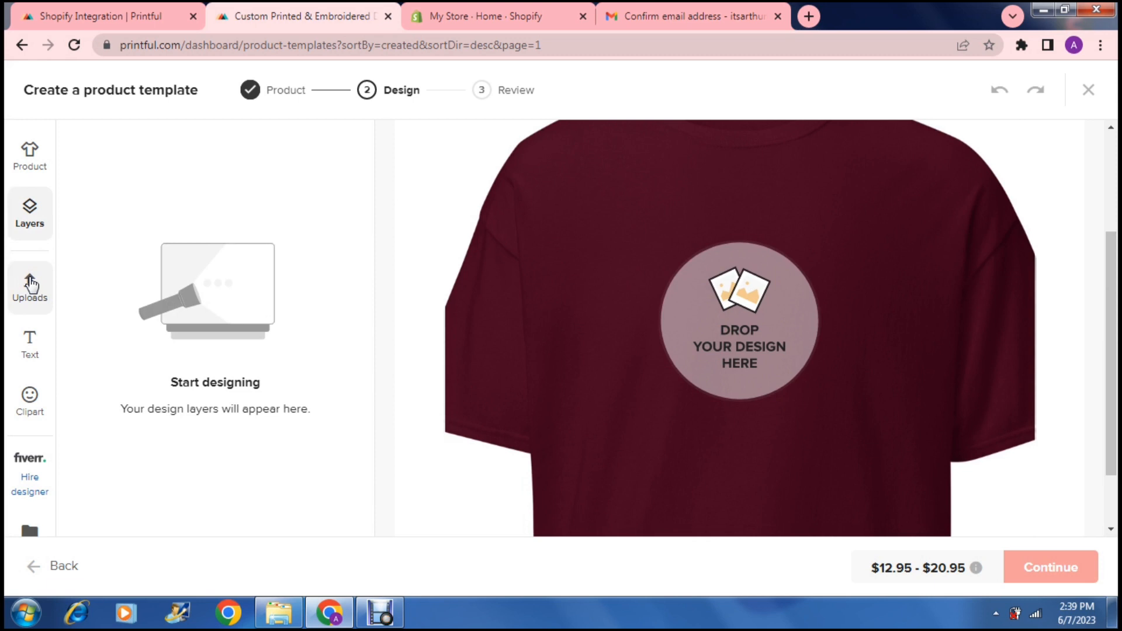
left_click(31, 284)
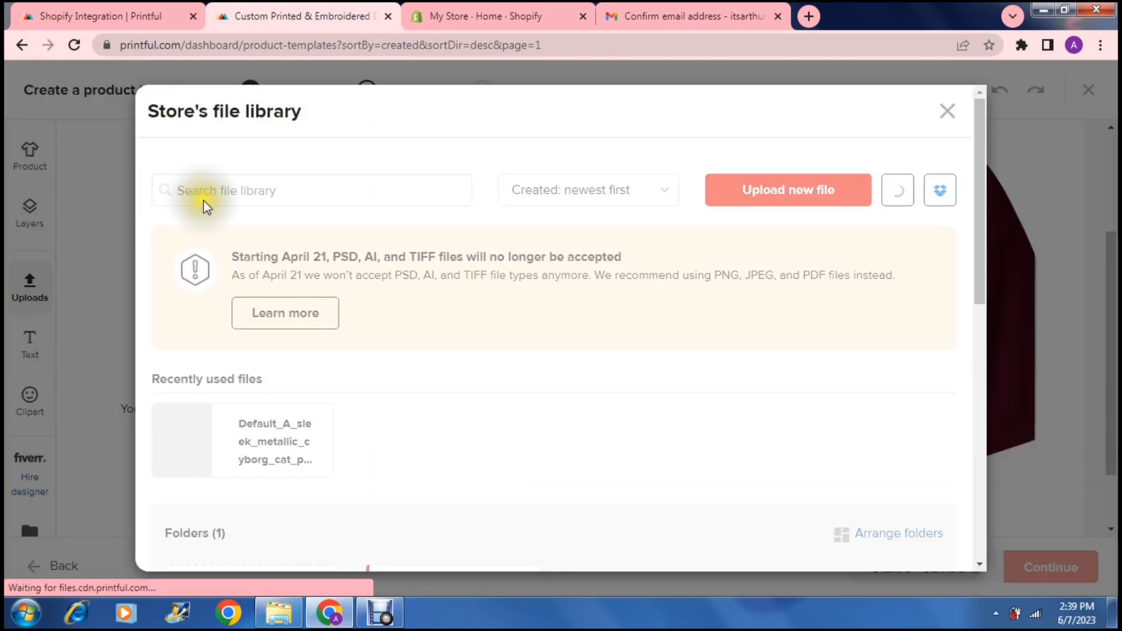
mouse_move(181, 466)
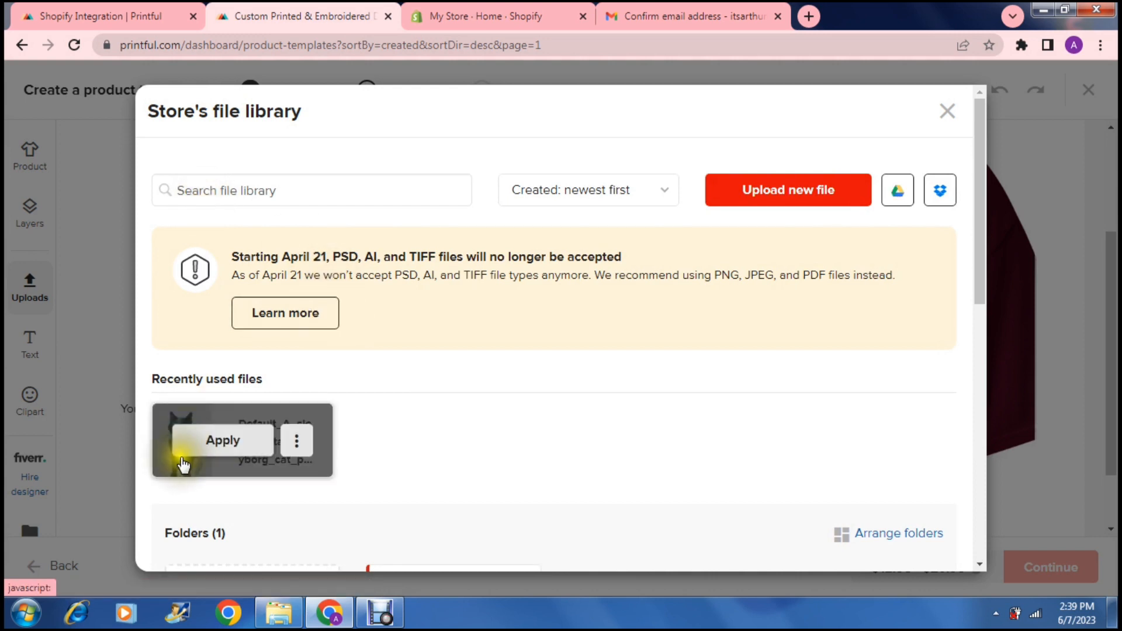
left_click(225, 450)
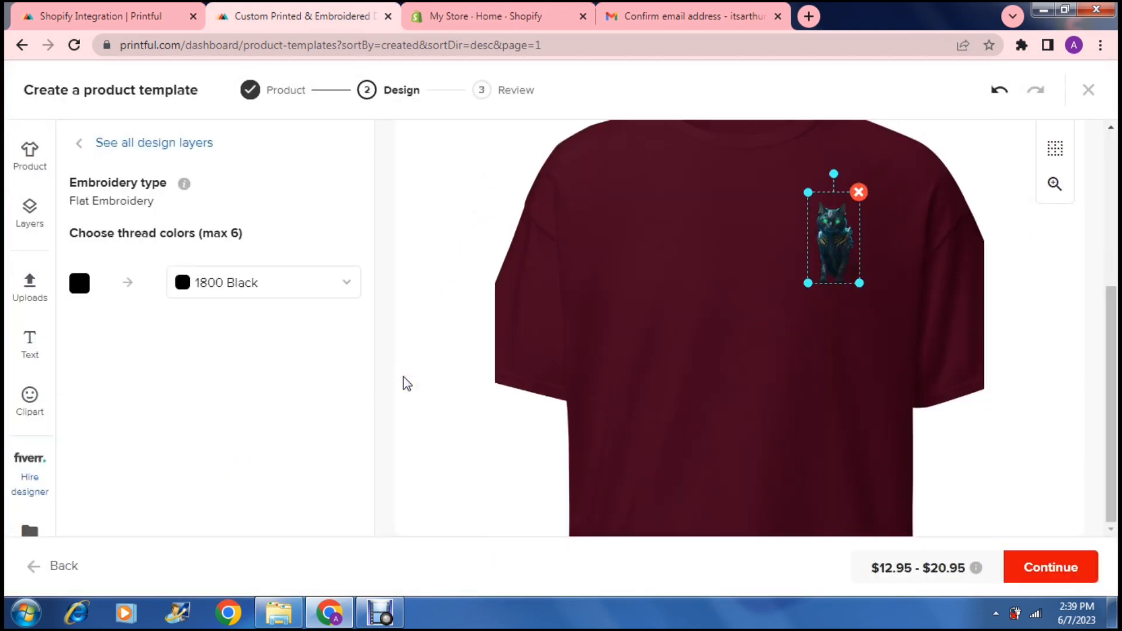
Step: Enlarge the cat design on the left chest to about 4.32 wide by 7.63 high and check its transform values
left_click(823, 236)
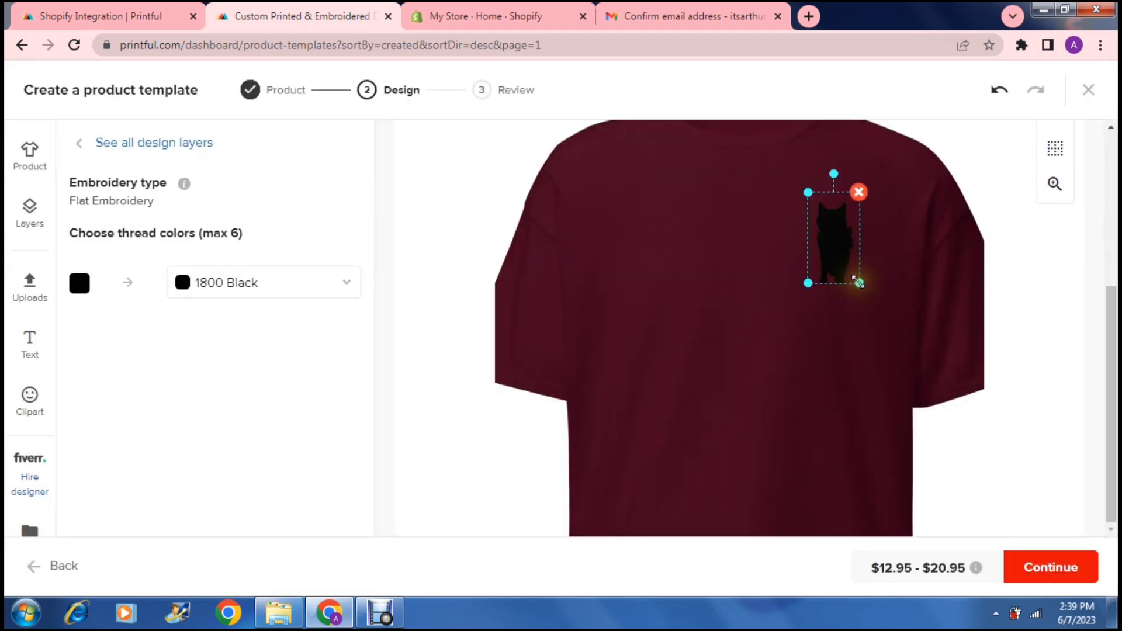
left_click_drag(859, 283, 881, 326)
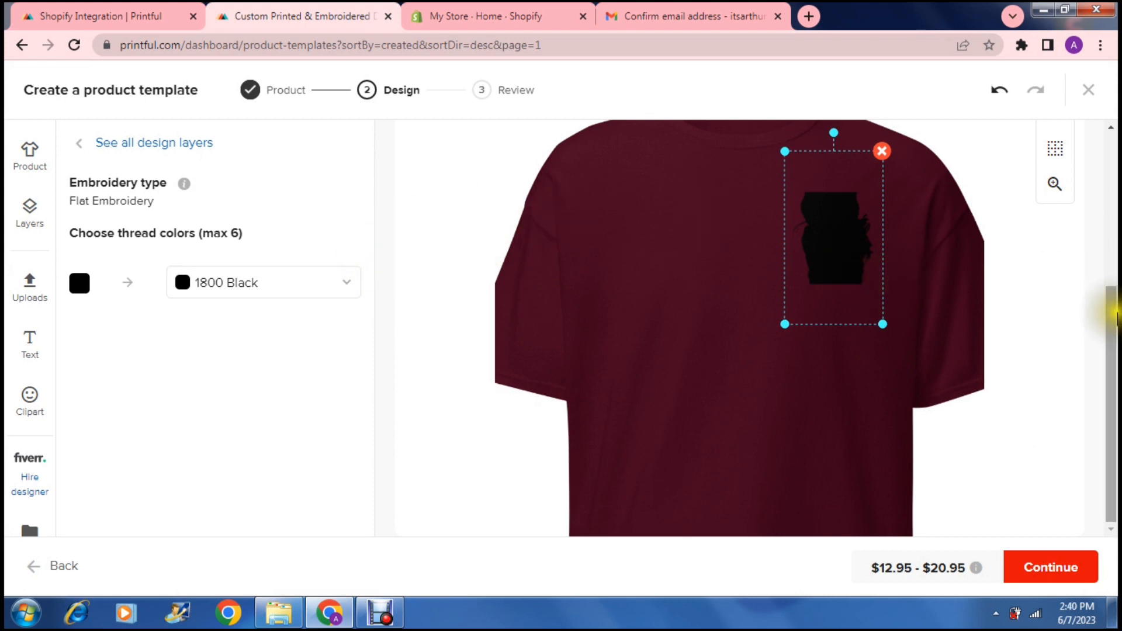
left_click_drag(1113, 326, 1099, 175)
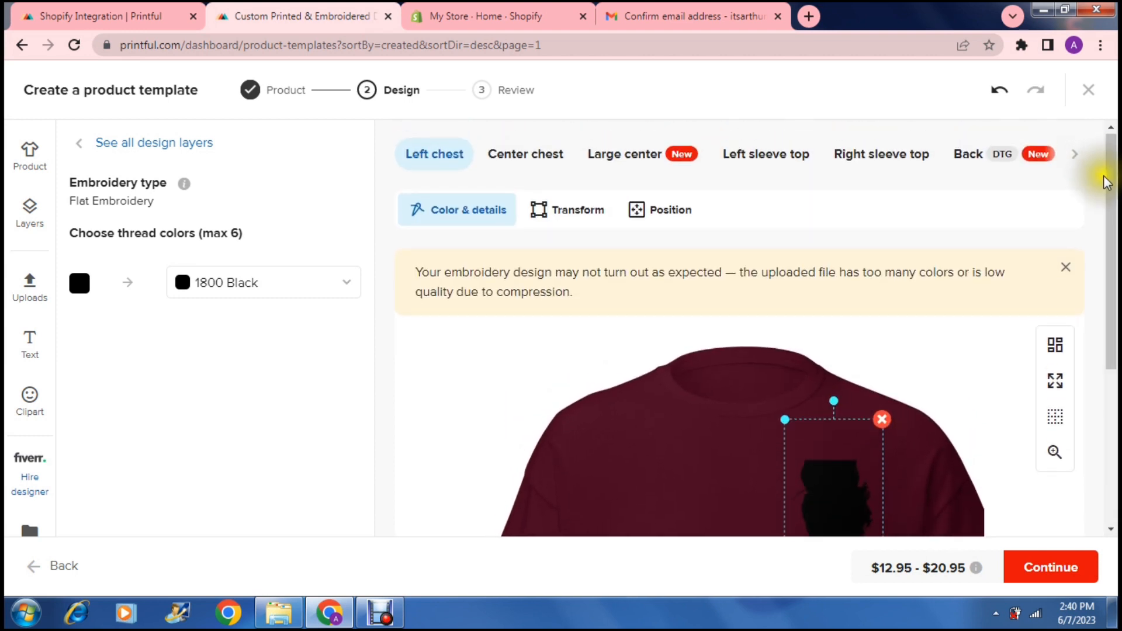
left_click(570, 212)
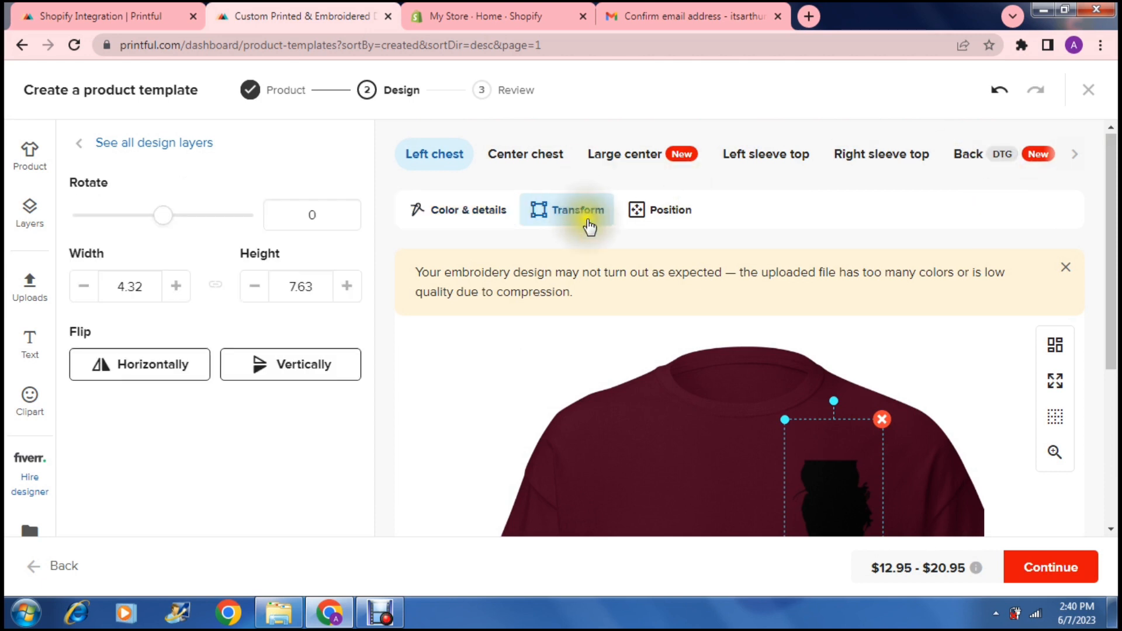
left_click(463, 213)
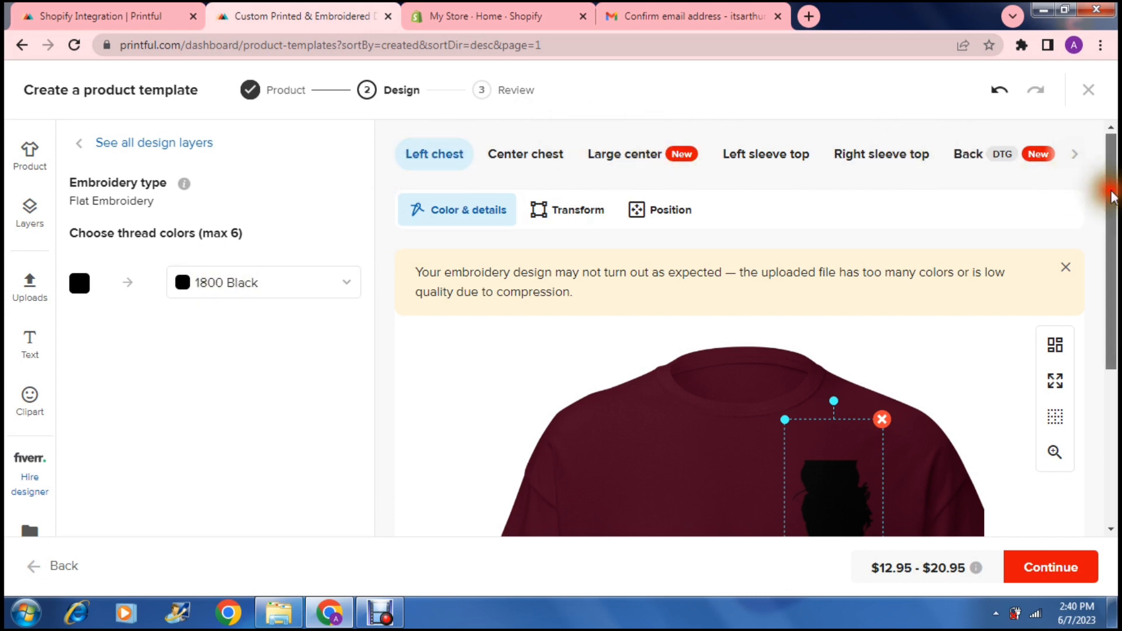
Step: Examine the text options, the Large center placement and the price note for the T-shirt design
left_click_drag(1112, 197, 1112, 291)
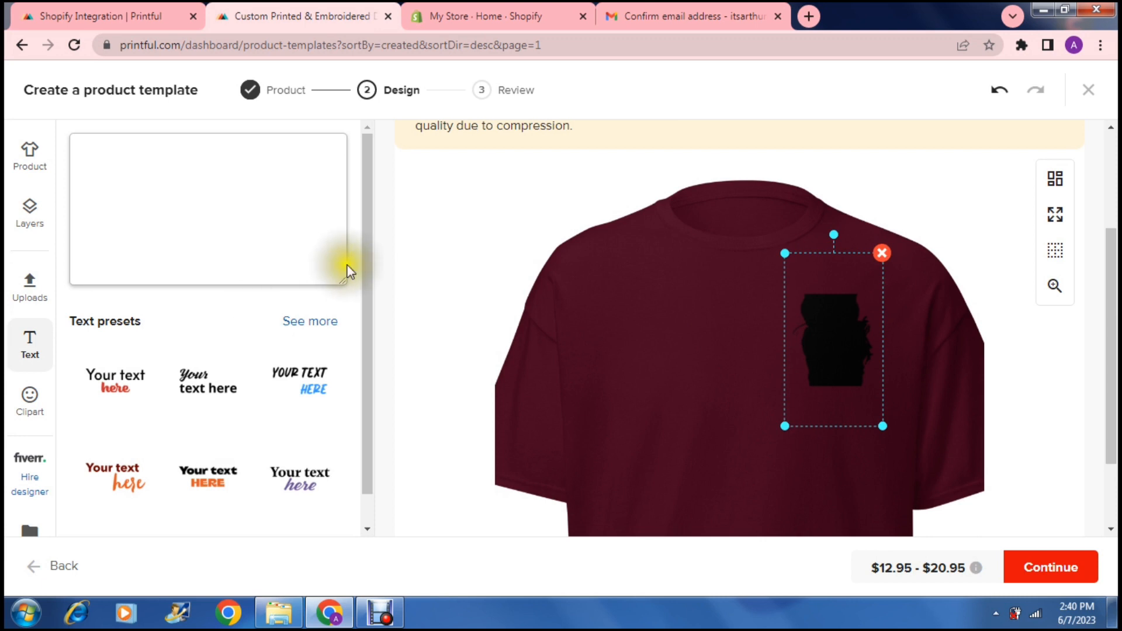
left_click(247, 160)
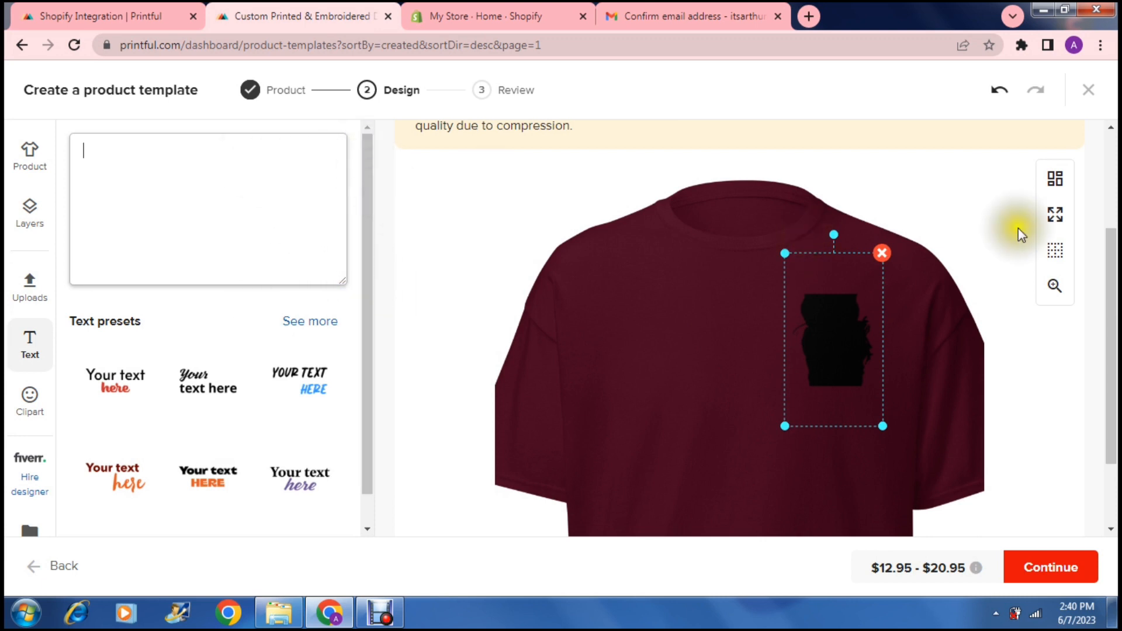
left_click_drag(1113, 257, 1104, 164)
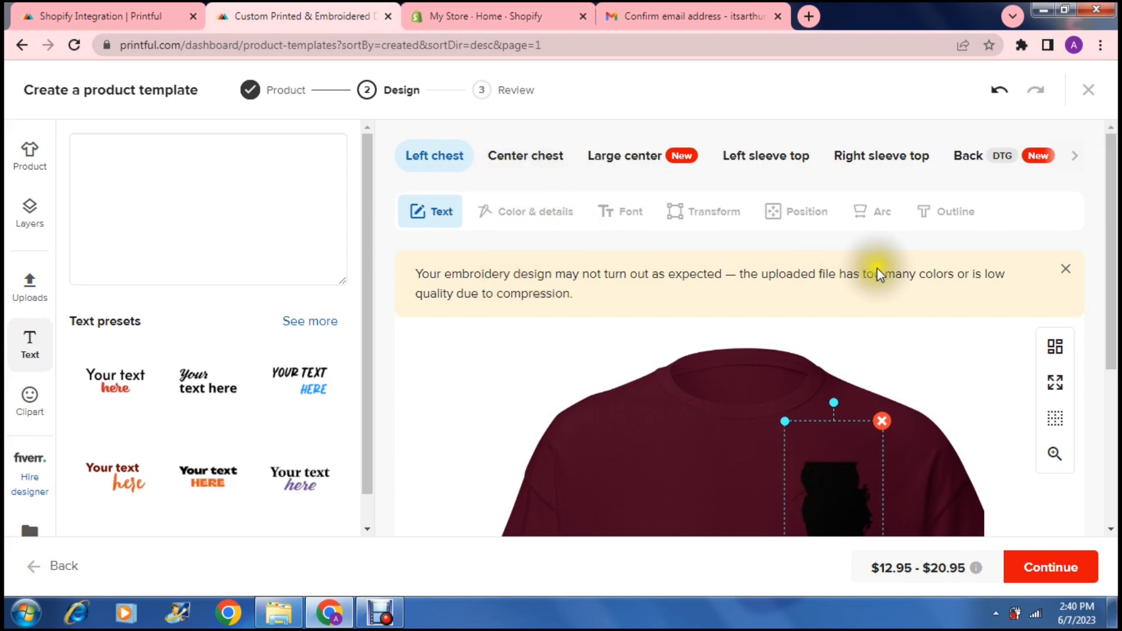
mouse_move(1110, 231)
left_mouse_down()
mouse_move(1111, 316)
mouse_move(1110, 230)
left_mouse_up()
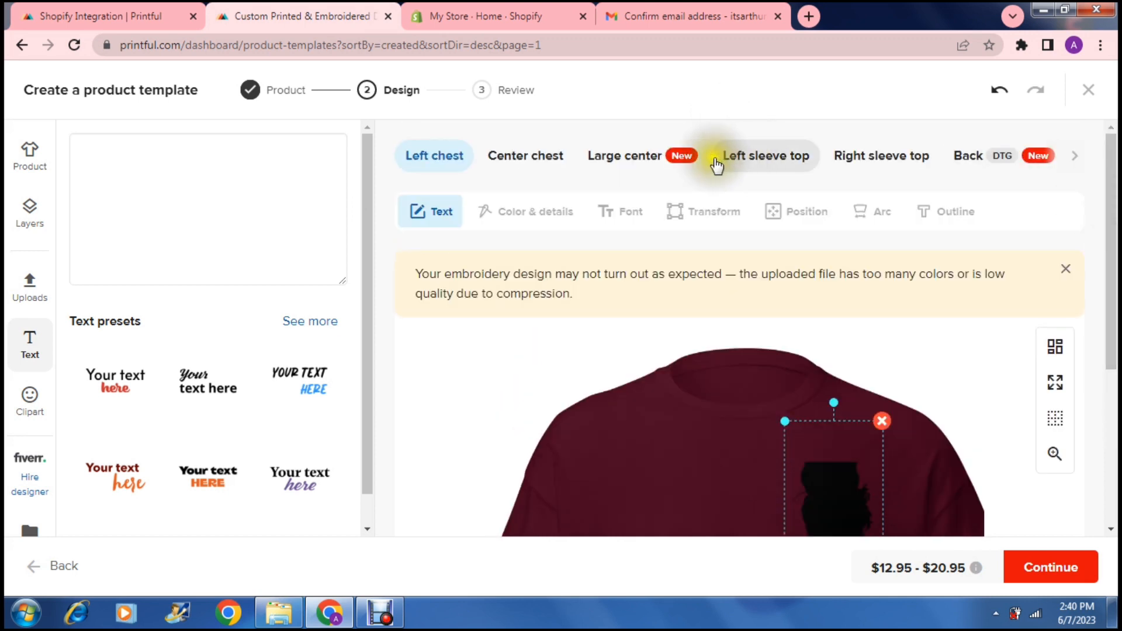
left_click(650, 164)
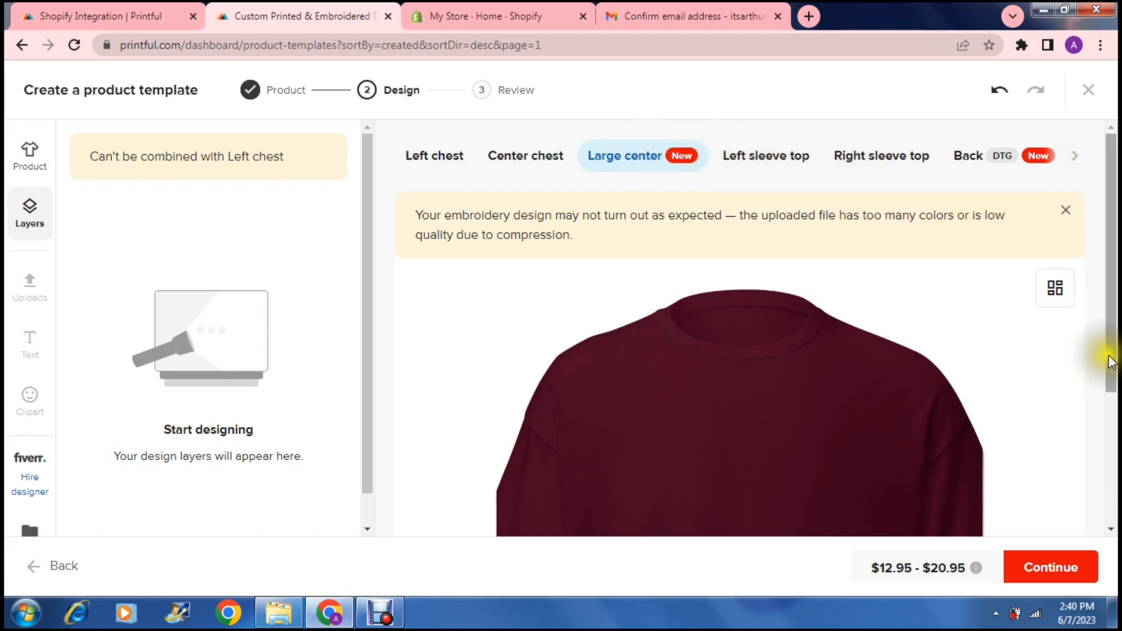
left_click_drag(1110, 365, 1091, 333)
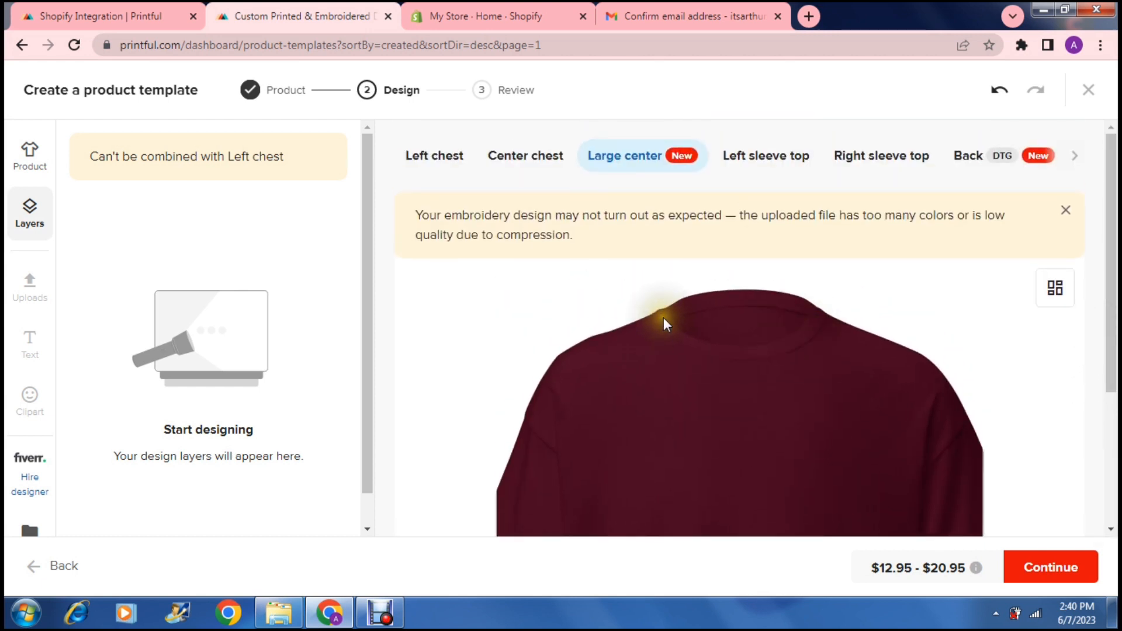
left_click_drag(1111, 204, 1112, 308)
mouse_move(975, 570)
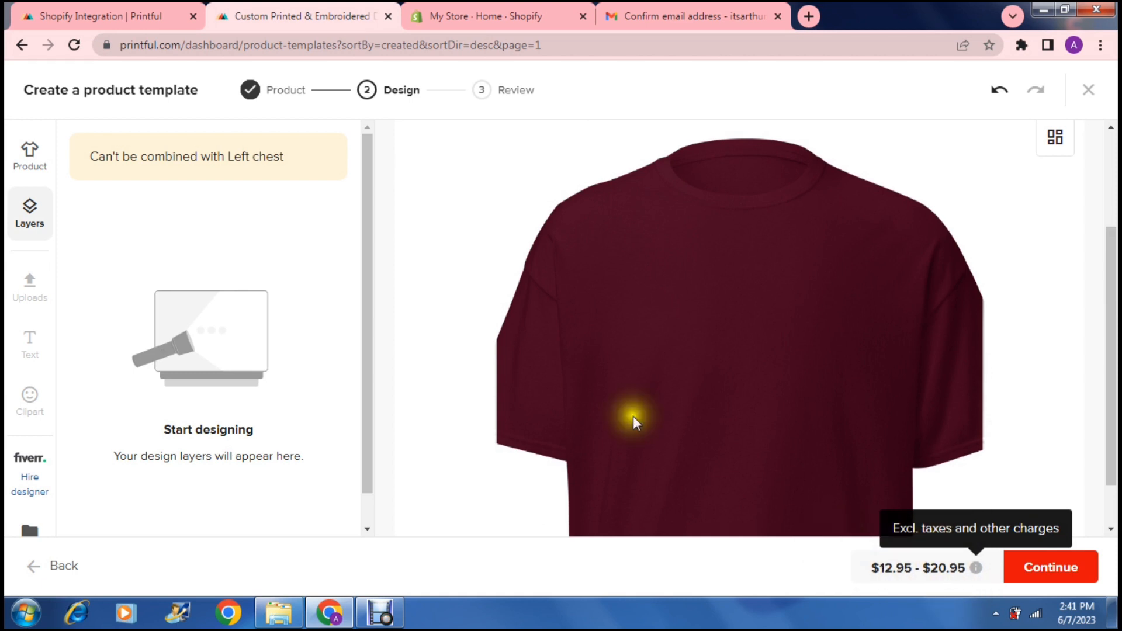
Step: Finish the design and save the product template under the title Men's classic tee
left_click(1025, 567)
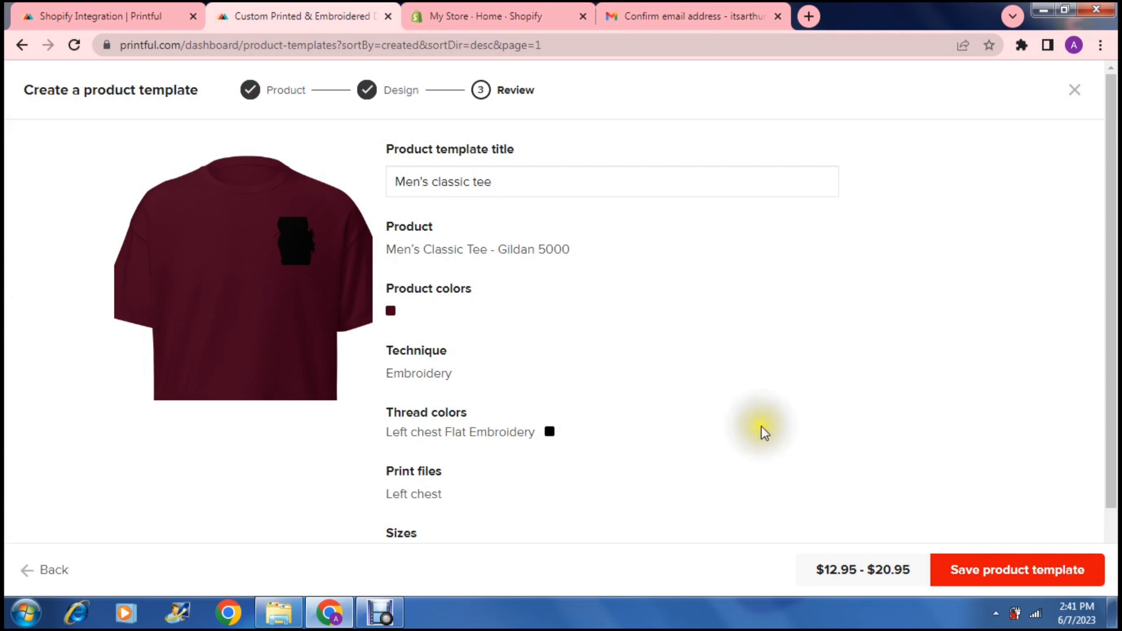
left_click(1013, 576)
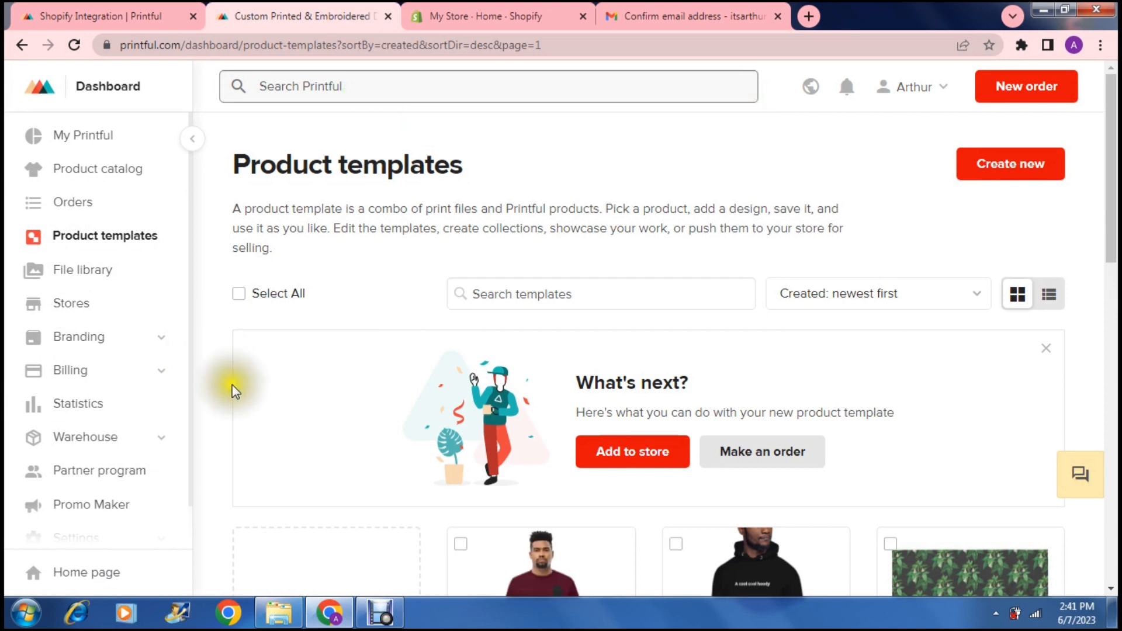
scroll(206, 367, "down", 2)
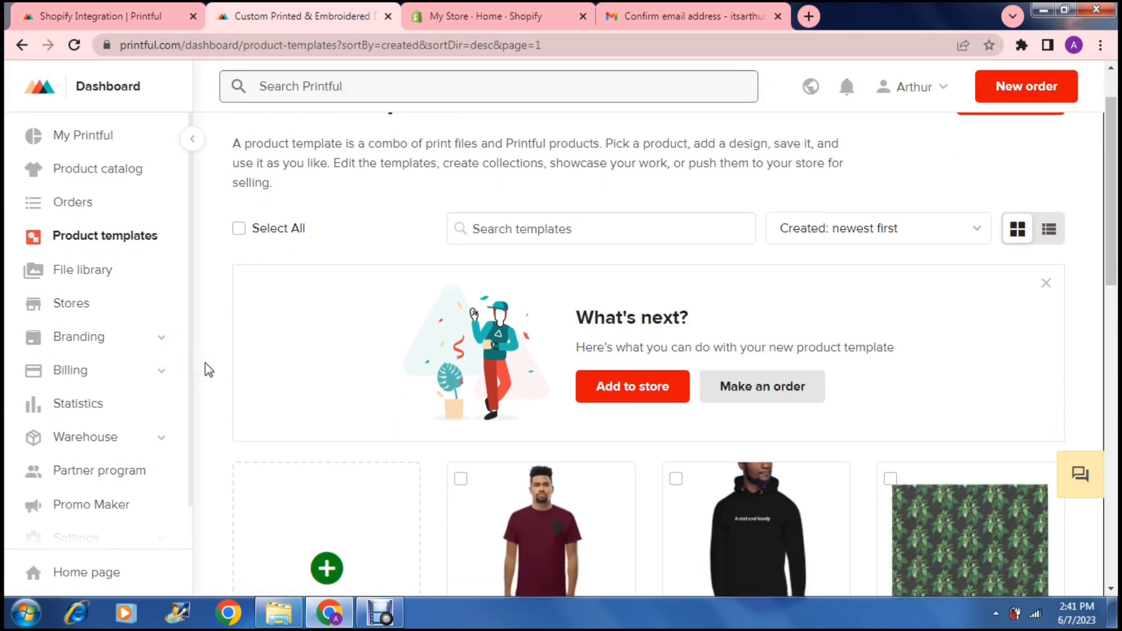
scroll(205, 363, "up", 2)
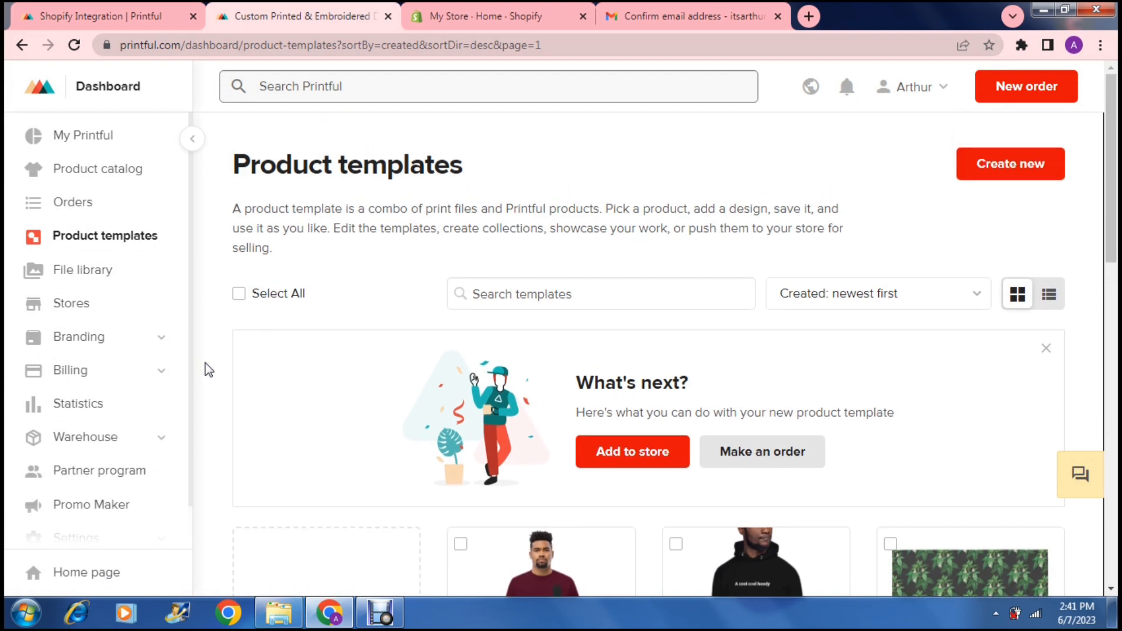
Step: Start adding a product to the connected Shopify store My Store, using the saved Men's classic tee template
left_click(108, 307)
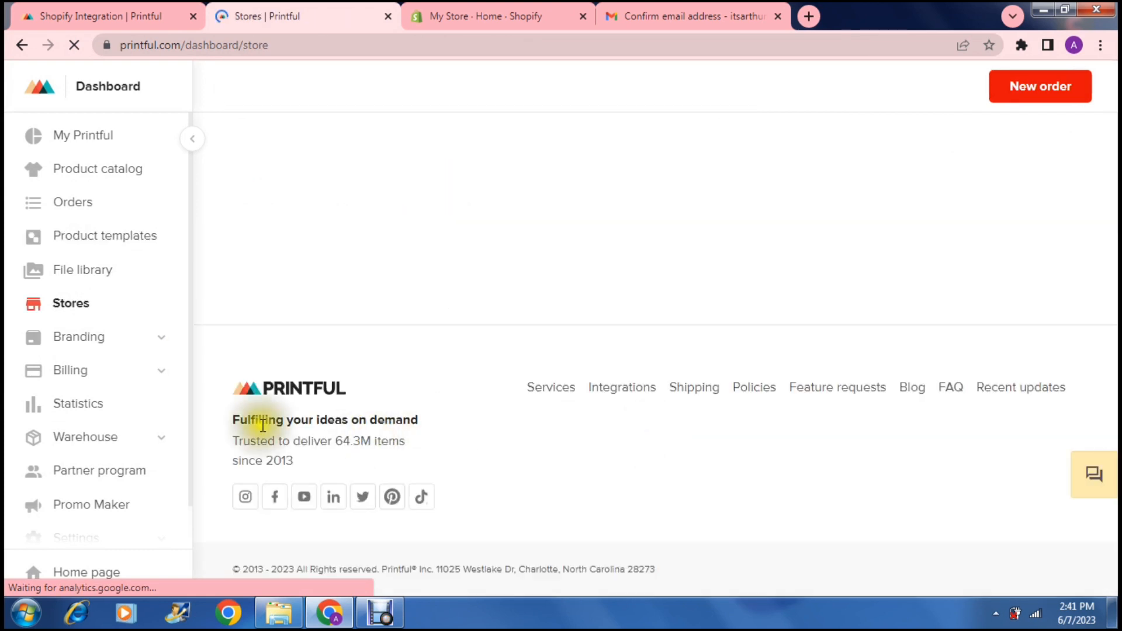
left_click(205, 420)
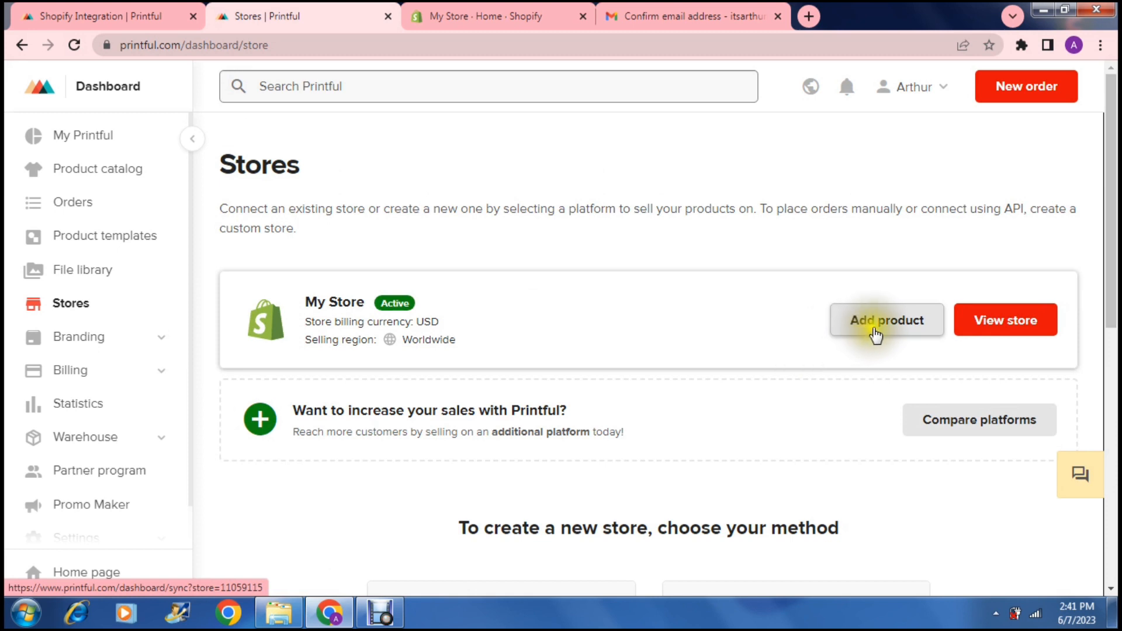
left_click(893, 327)
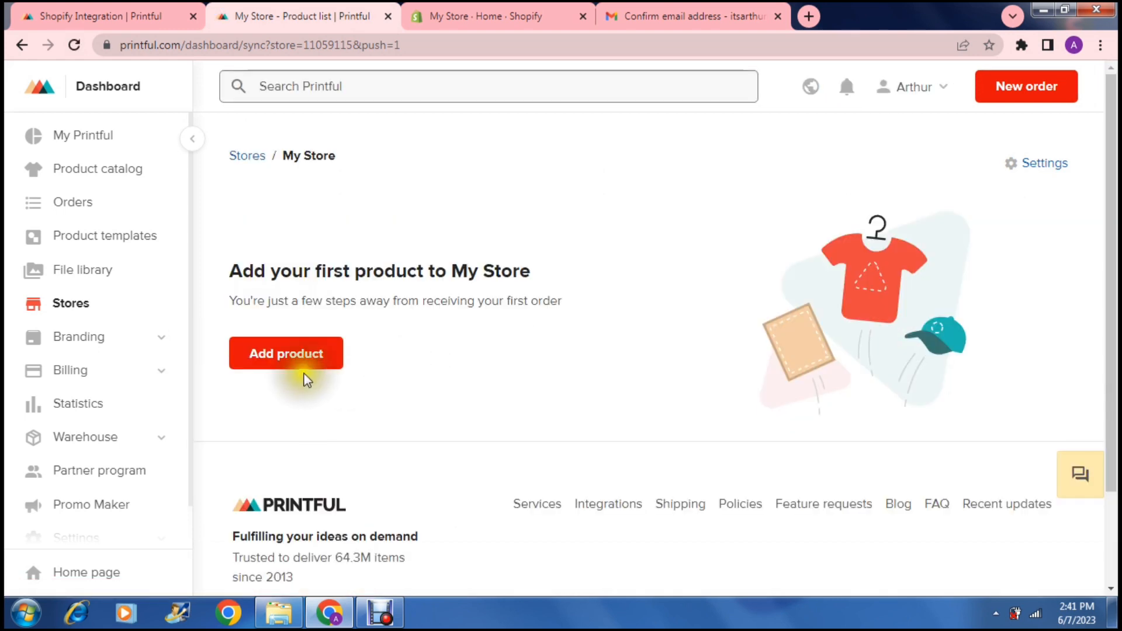
left_click(286, 353)
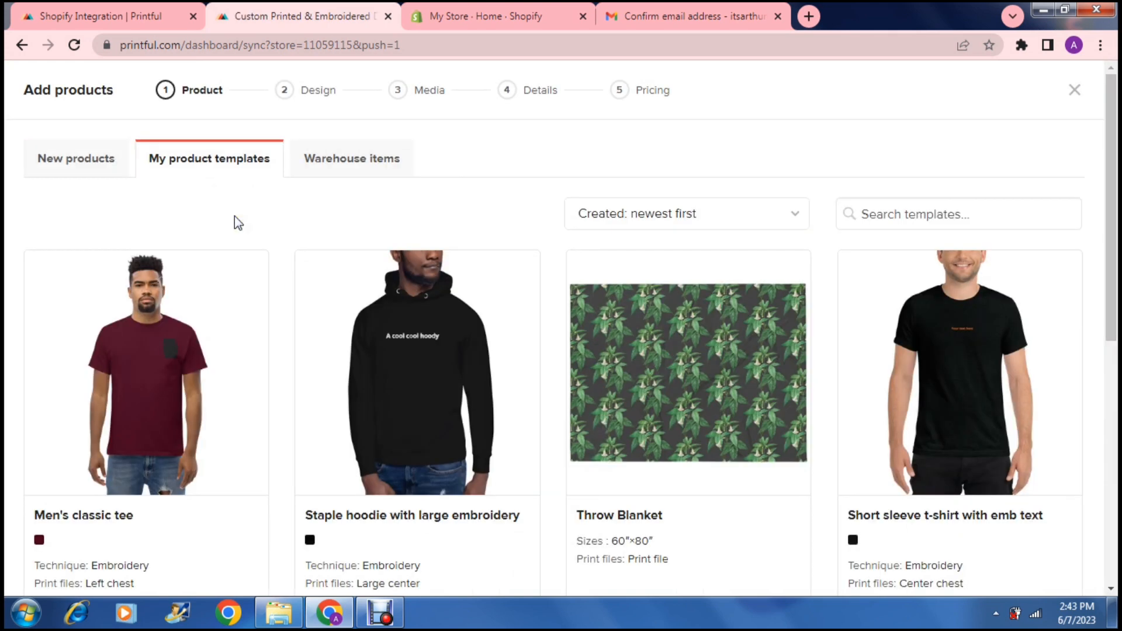
left_click(150, 381)
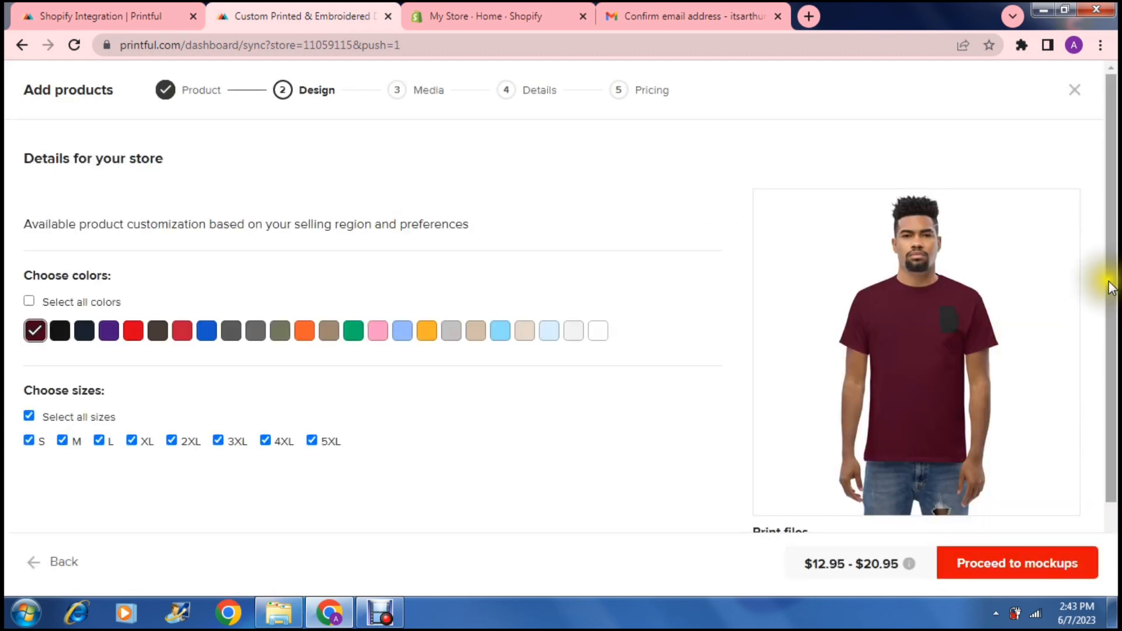
Step: Add black, navy and purple to the product's maroon color, keep all sizes selected, and proceed to mockups
left_click_drag(1109, 282, 1110, 285)
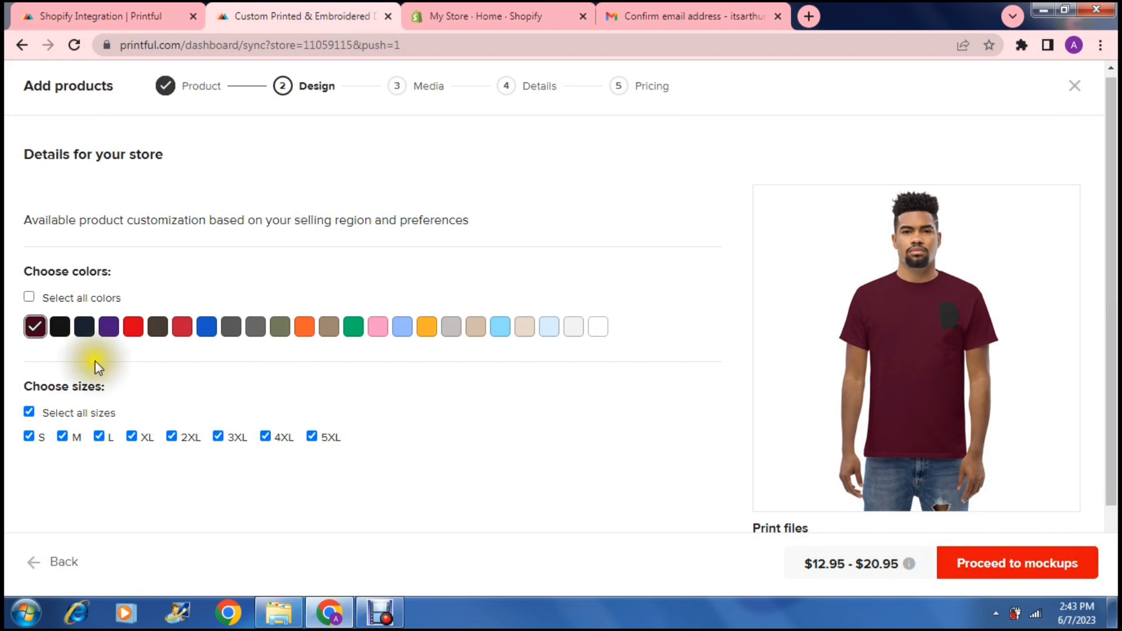
left_click(60, 327)
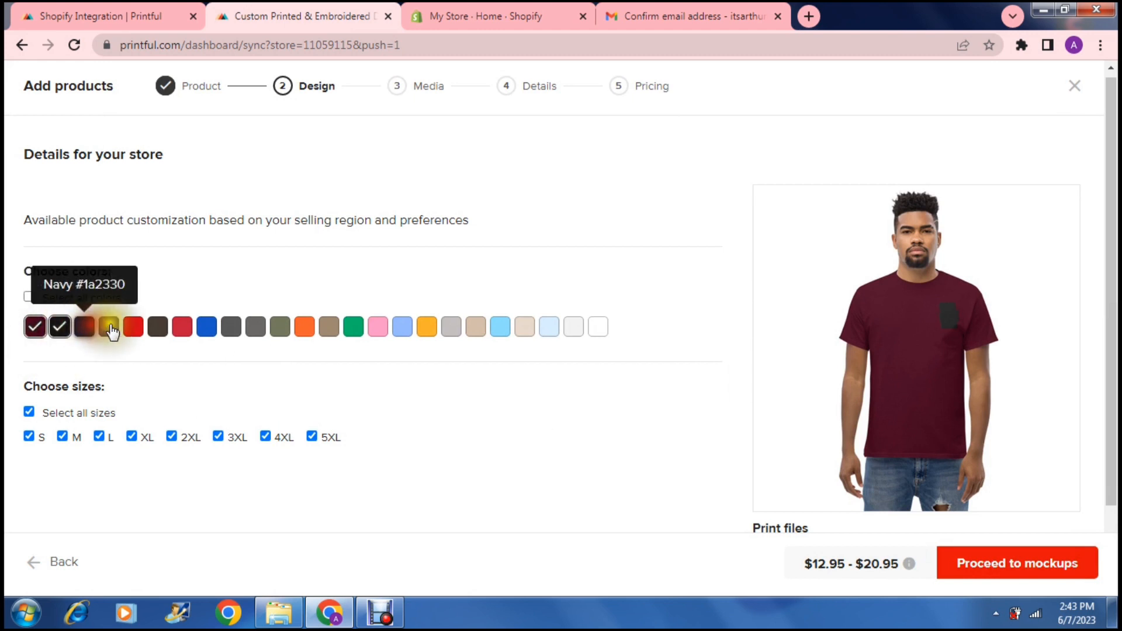
left_click(84, 327)
left_click(109, 327)
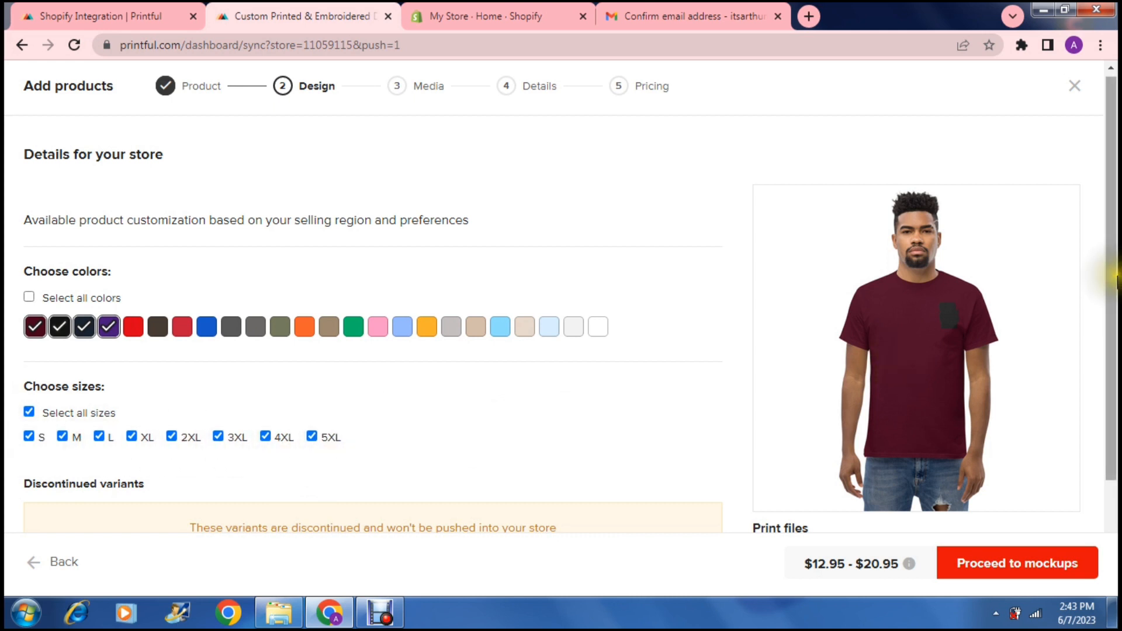
left_click_drag(1116, 279, 1114, 387)
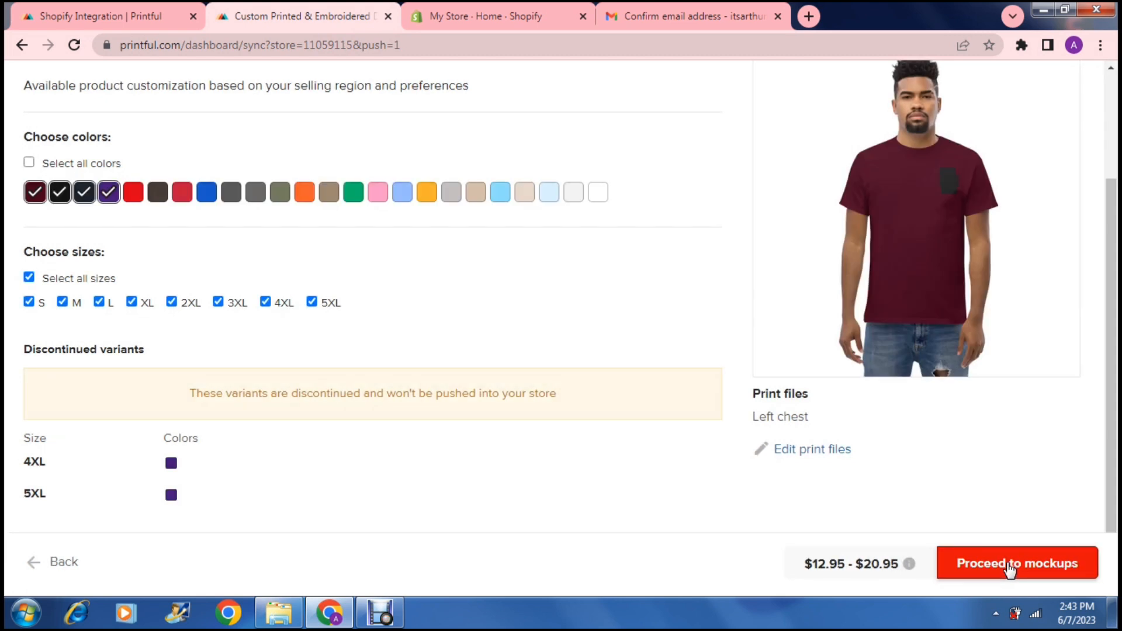
left_click(1009, 570)
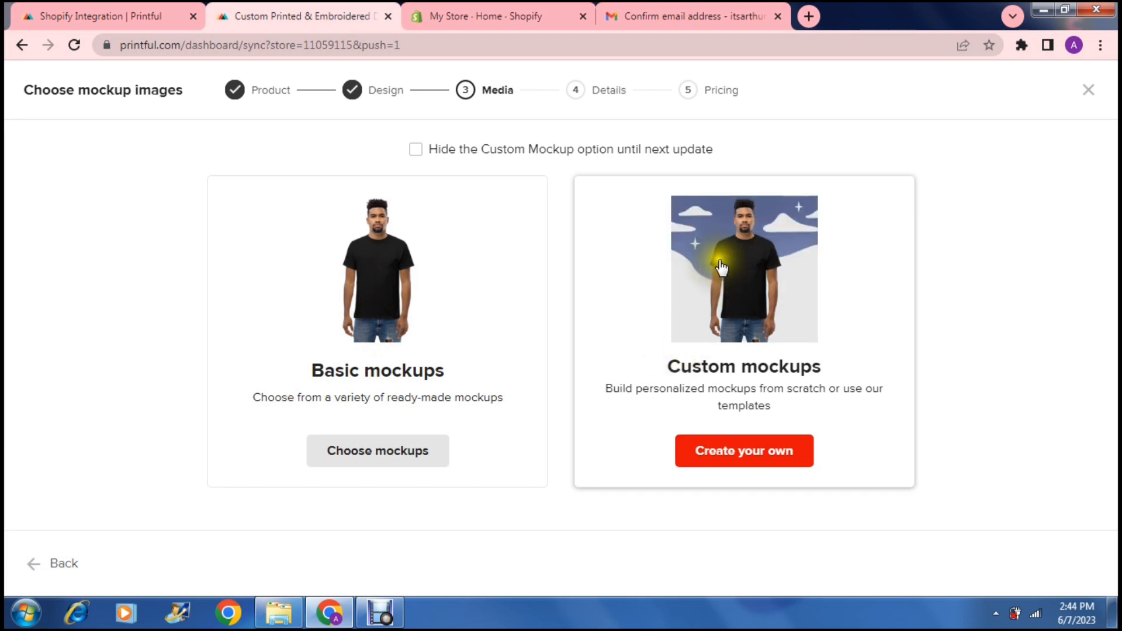
Step: Choose basic mockups with the seated Men's Lifestyle image as the main mockup and continue to the product details
left_click(390, 461)
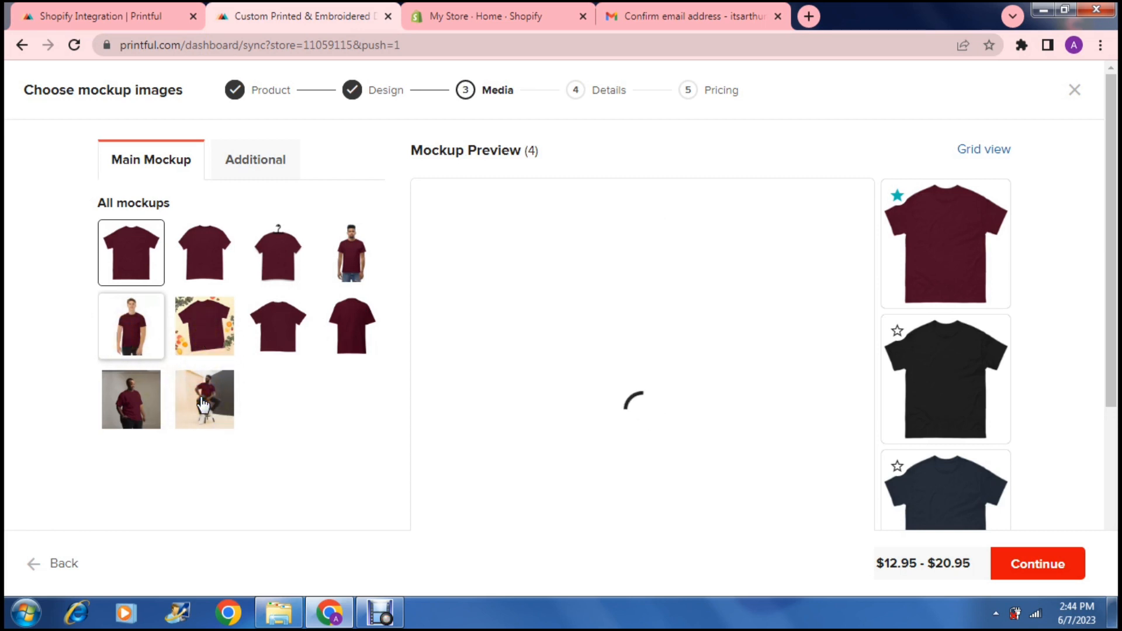
left_click(203, 251)
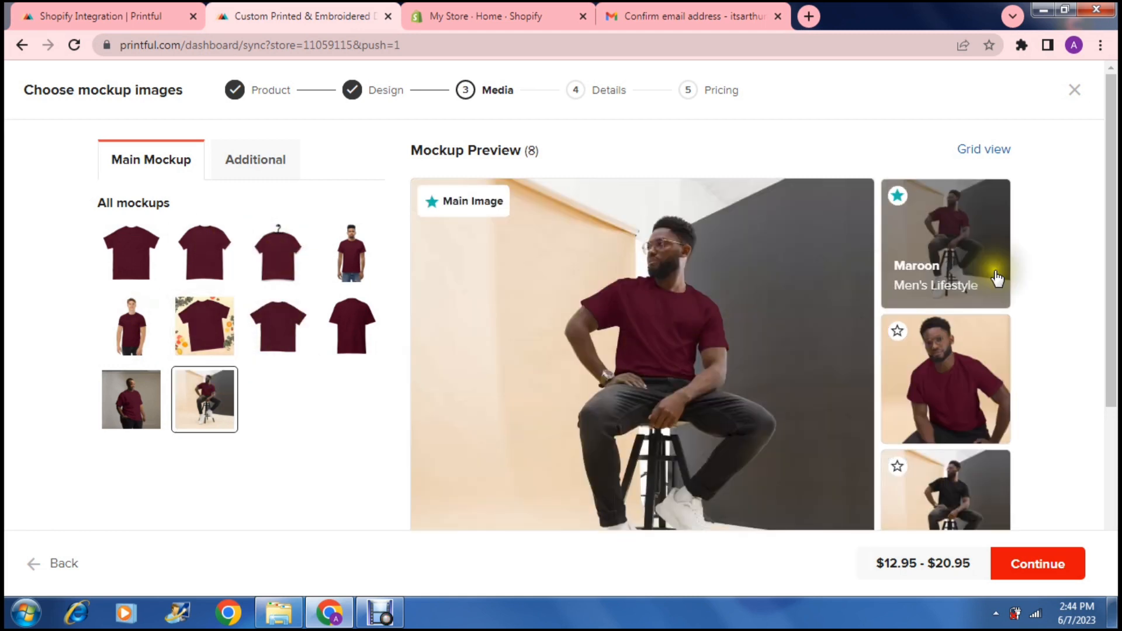
left_click(1030, 568)
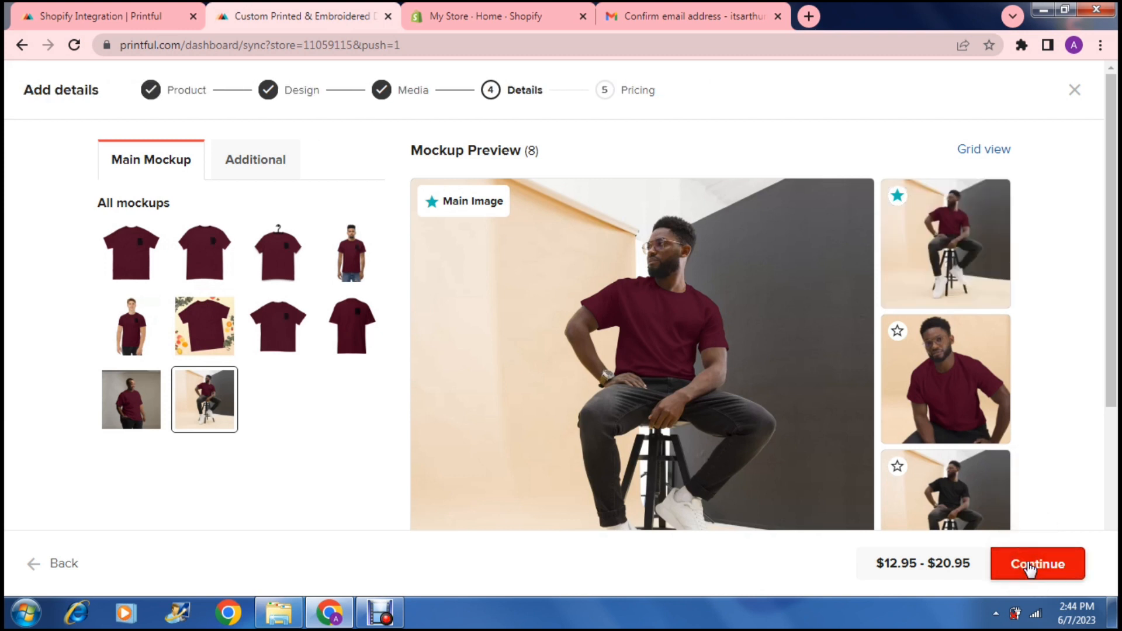
left_click(1031, 569)
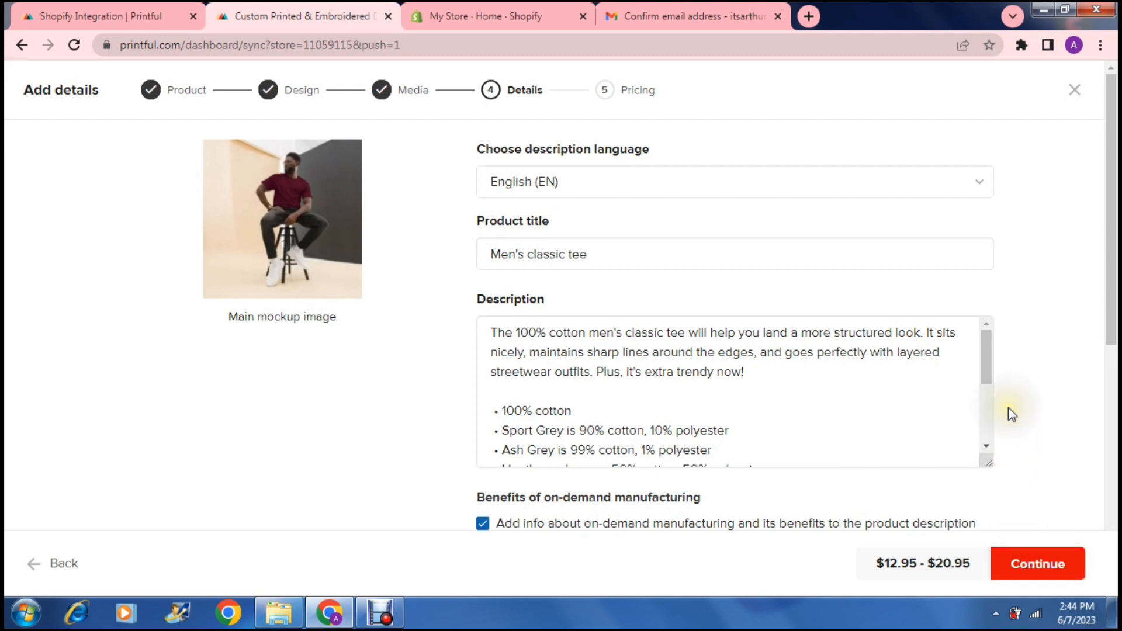
Step: Accept the product's title, description and English (EN) language, continue to pricing, and collapse the T-shirt push settings
mouse_move(985, 368)
left_mouse_down()
mouse_move(986, 440)
mouse_move(980, 352)
left_mouse_up()
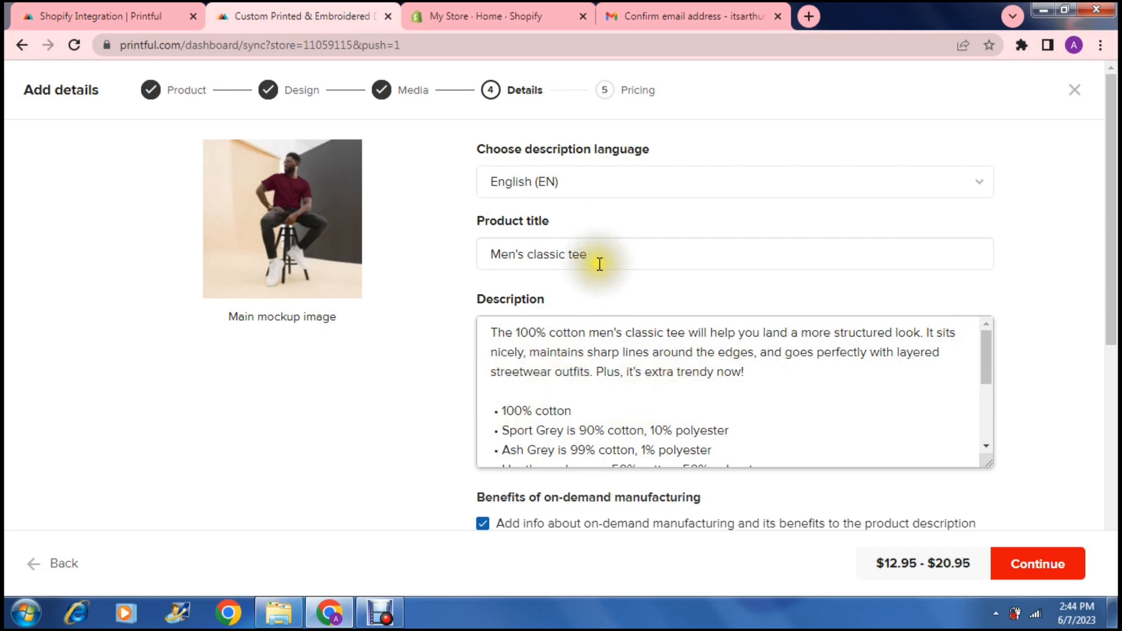
left_click(605, 185)
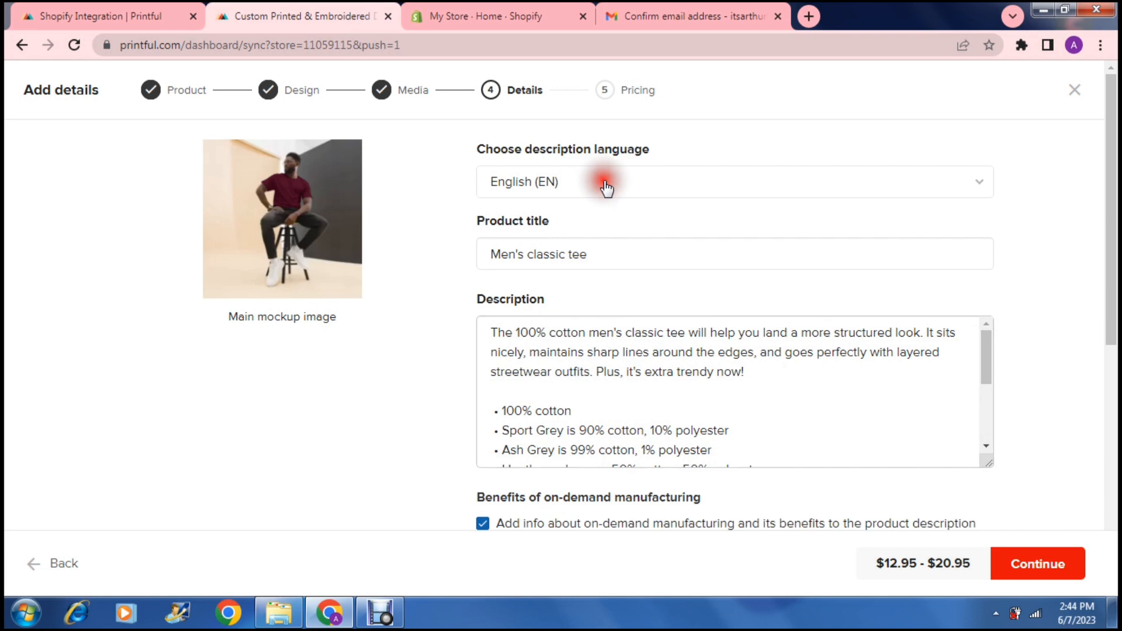
left_click(656, 185)
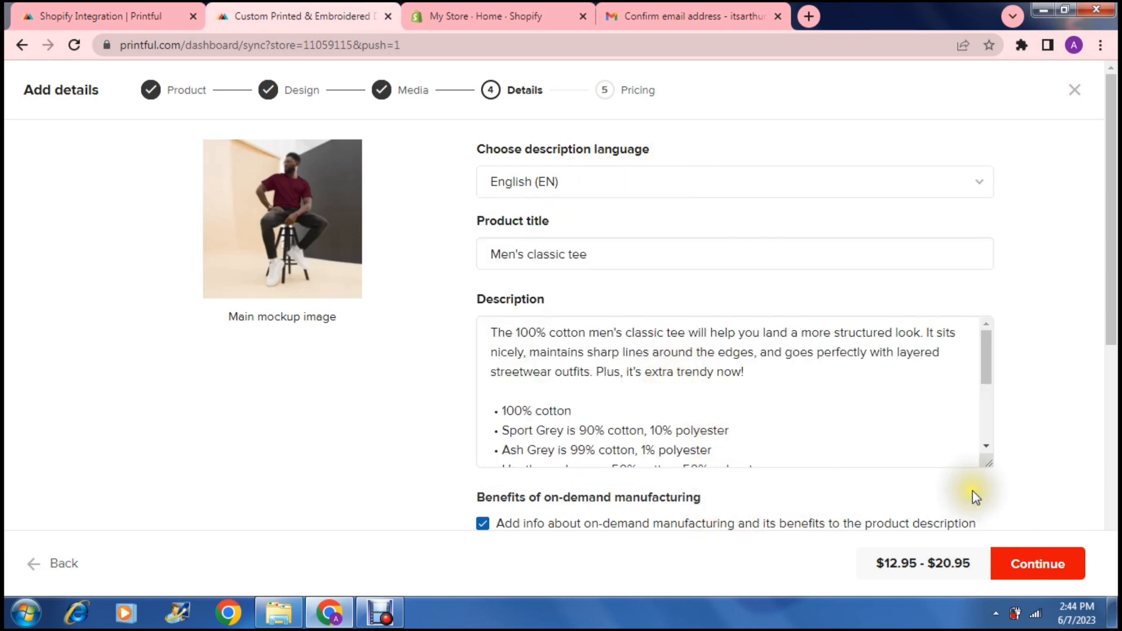
left_click(1038, 570)
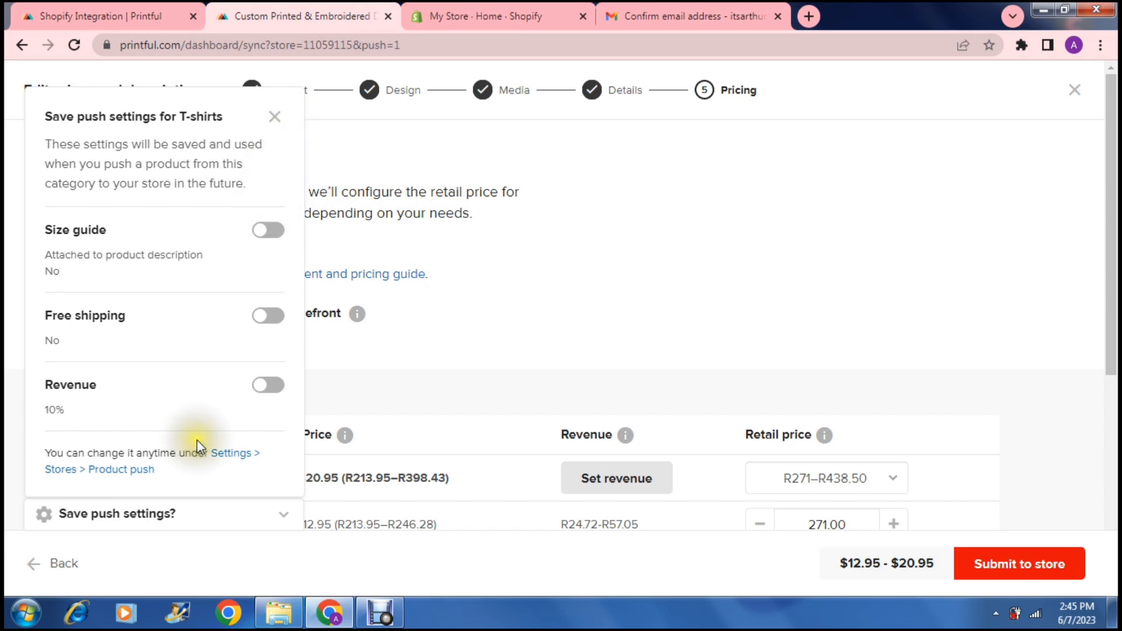
left_click(177, 521)
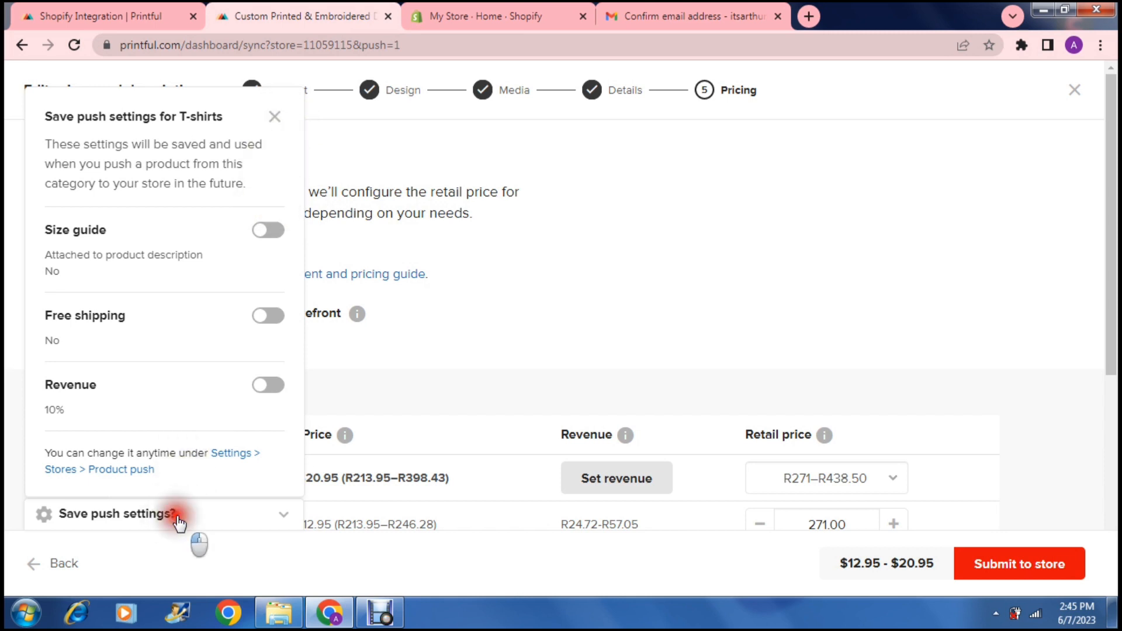
left_click(139, 520)
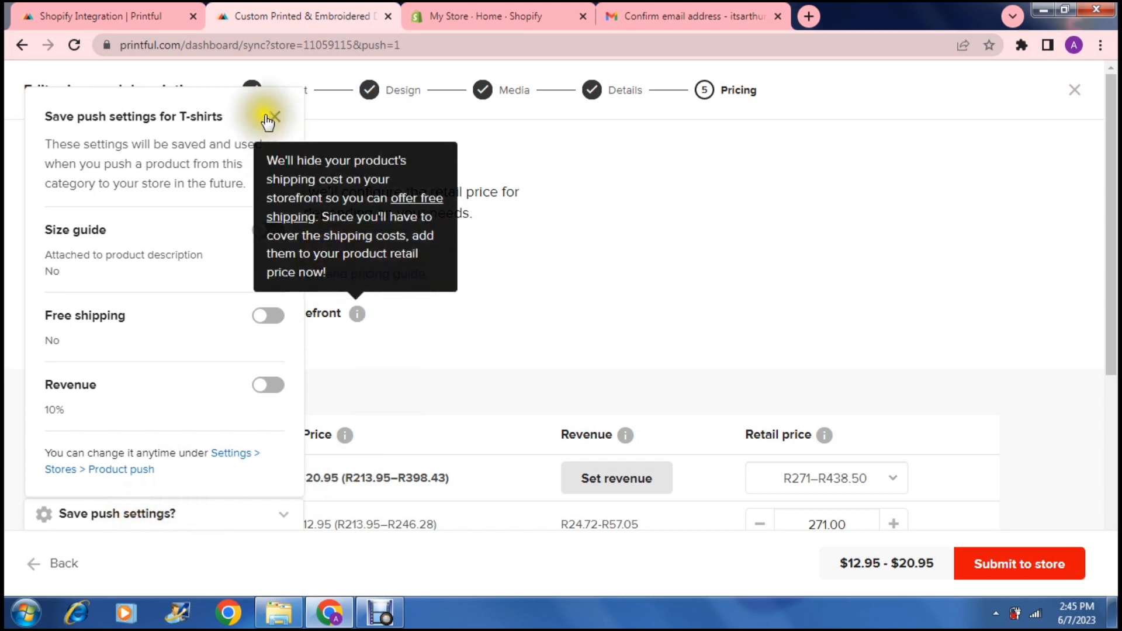
left_click(272, 115)
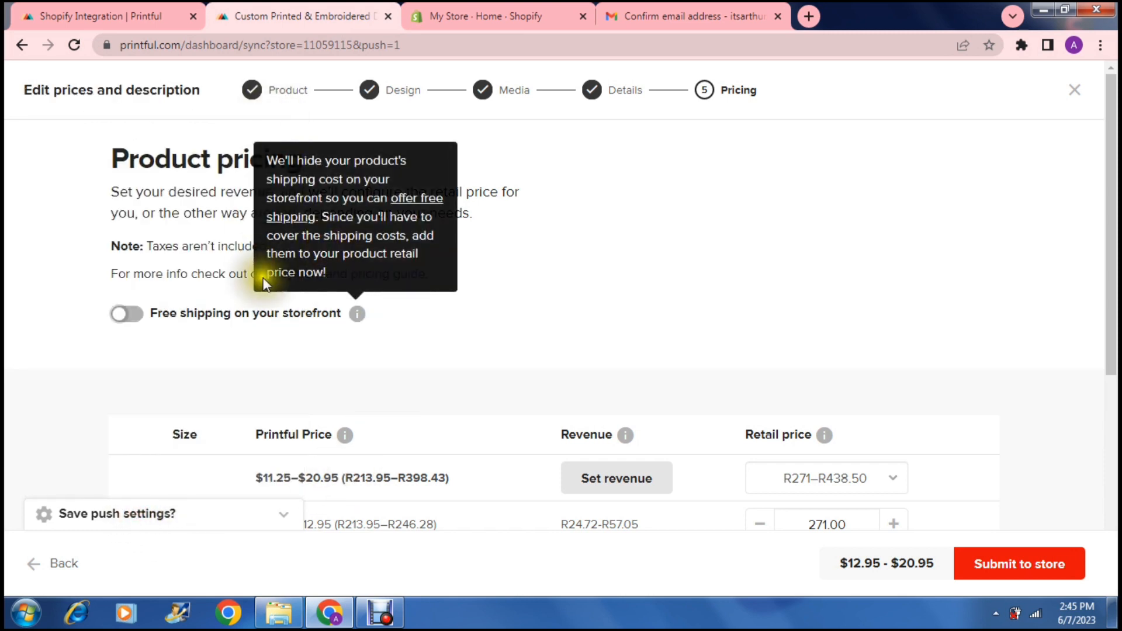
left_click(292, 353)
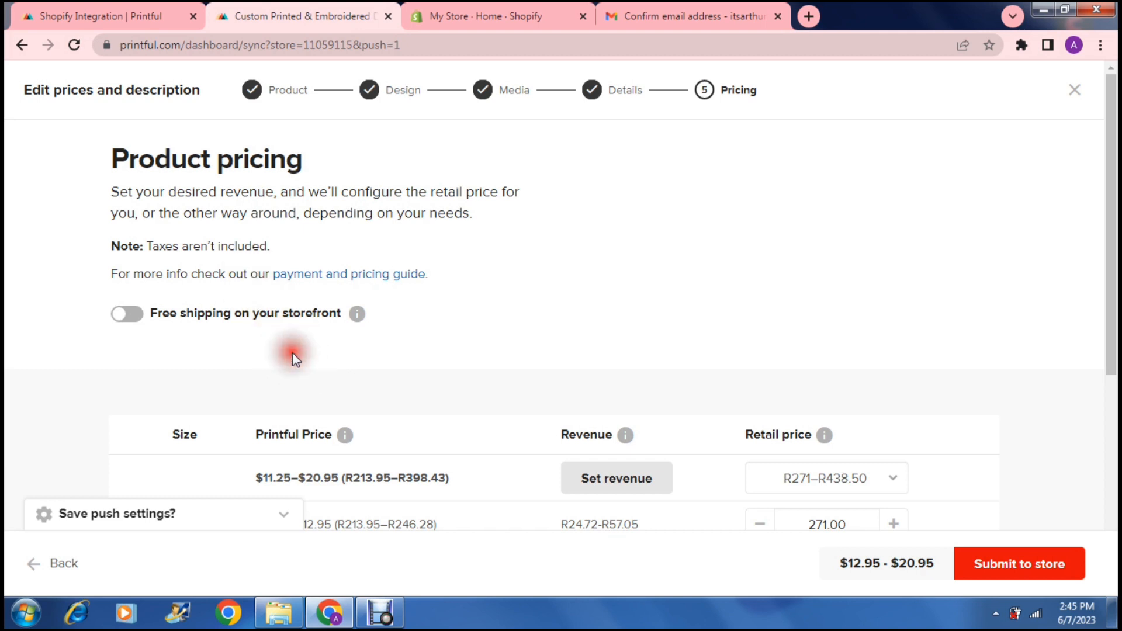
Step: Examine the Printful price, revenue and retail price columns for each size, including their explanations, in the product pricing table
left_click_drag(1108, 272, 1098, 441)
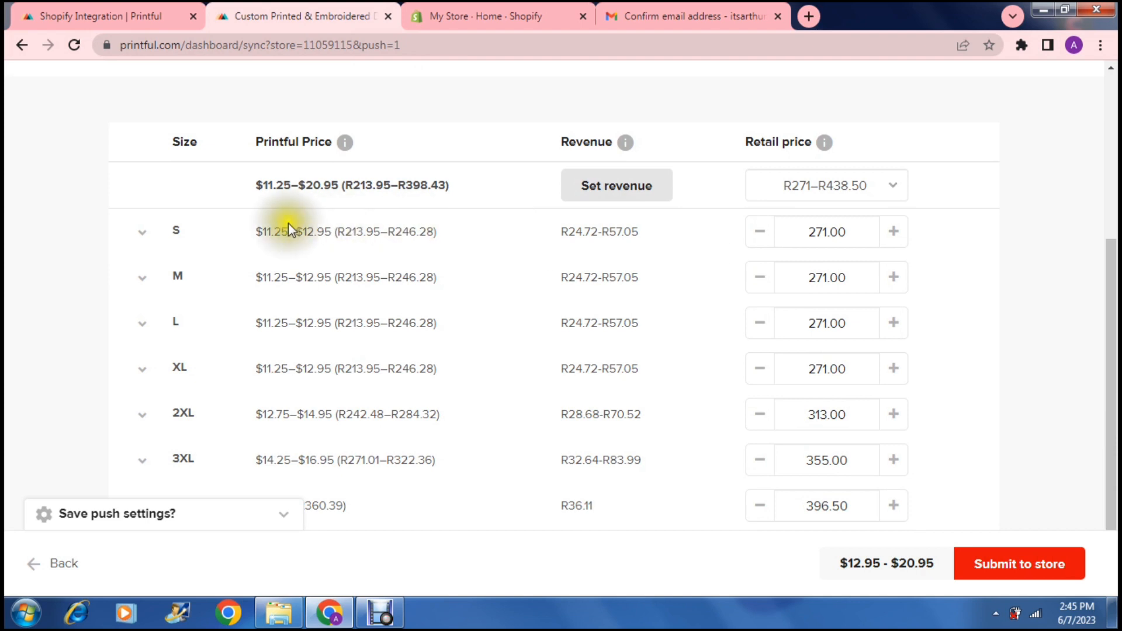
mouse_move(344, 144)
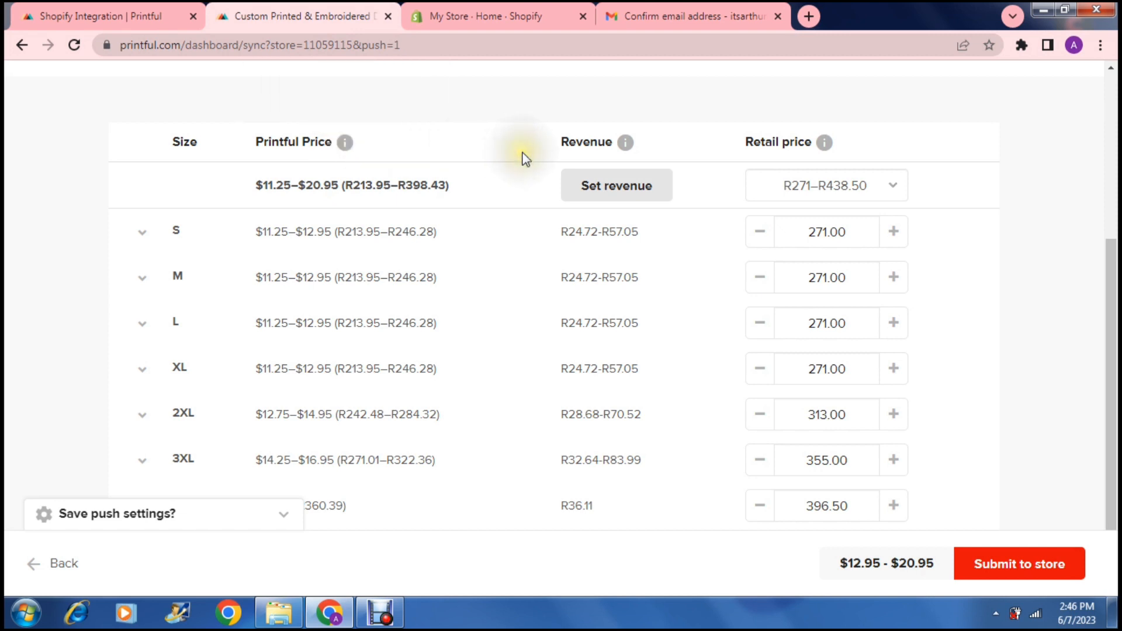
mouse_move(626, 144)
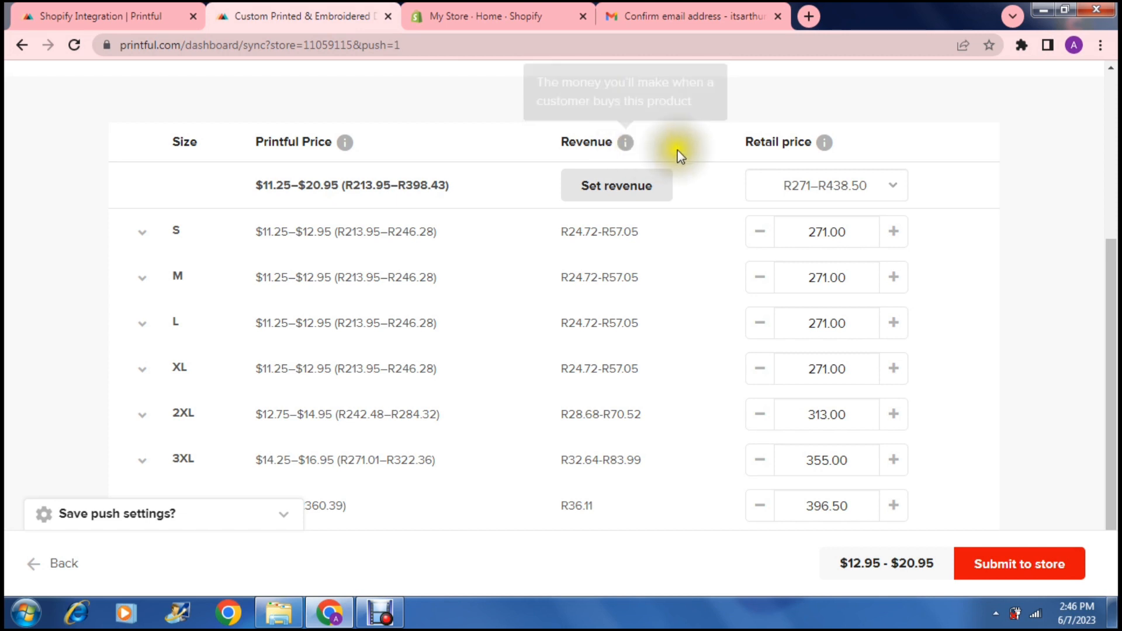
mouse_move(826, 144)
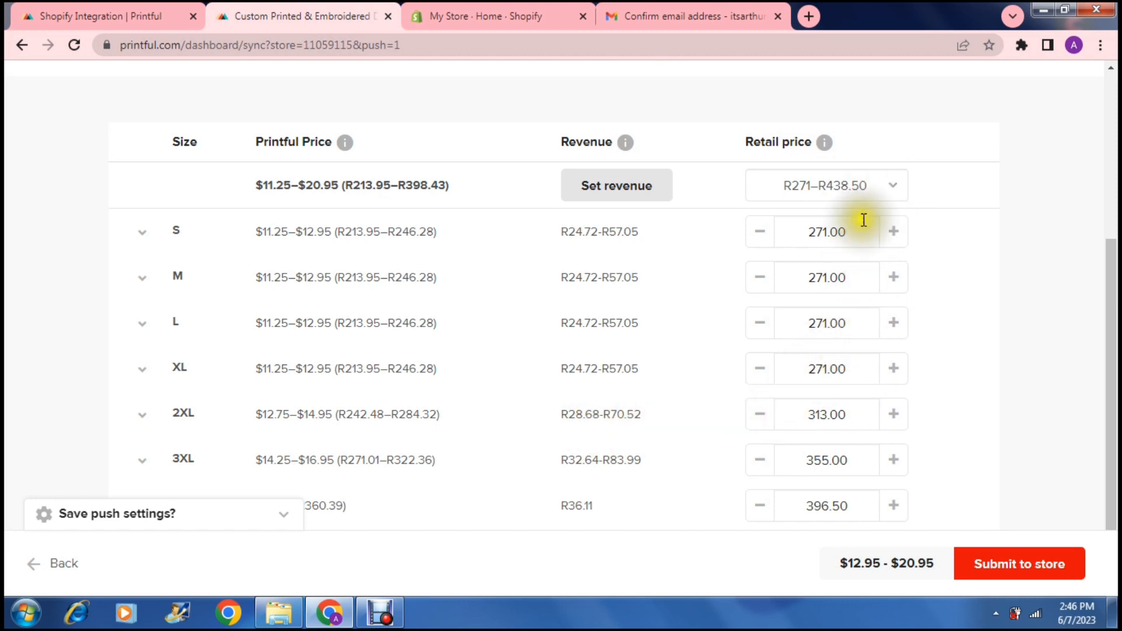
left_click(894, 186)
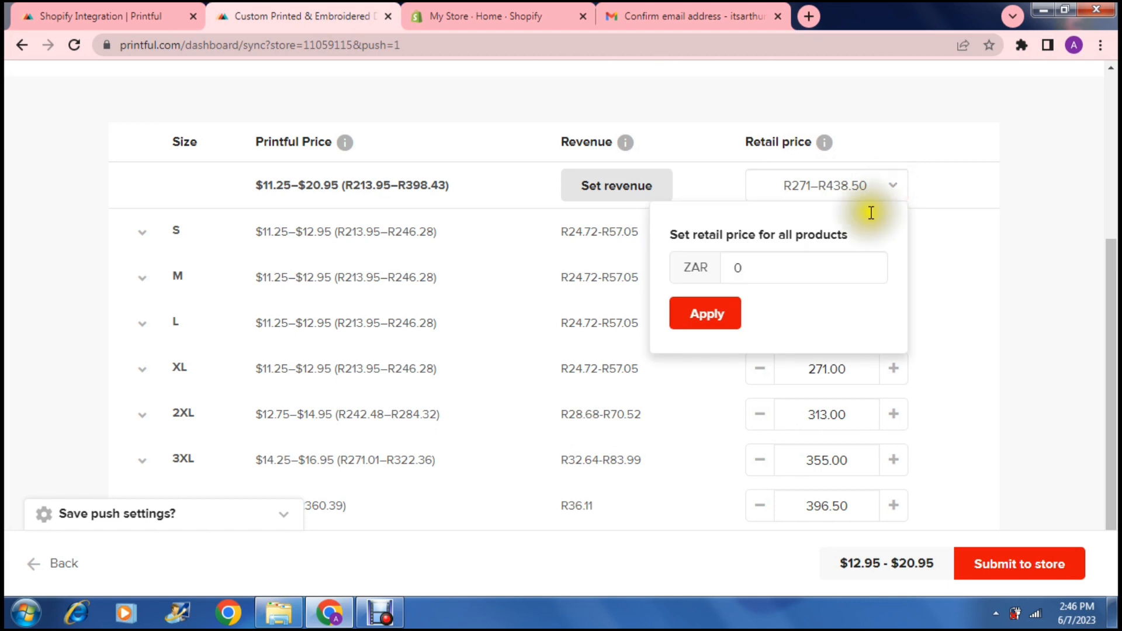
left_click(785, 271)
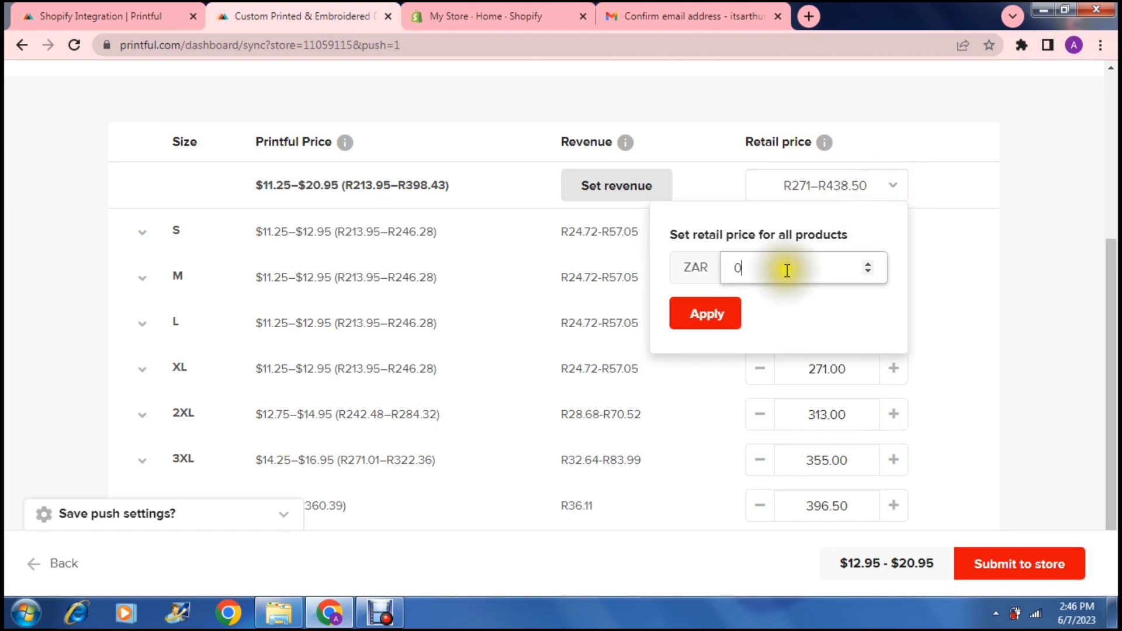
left_click(894, 180)
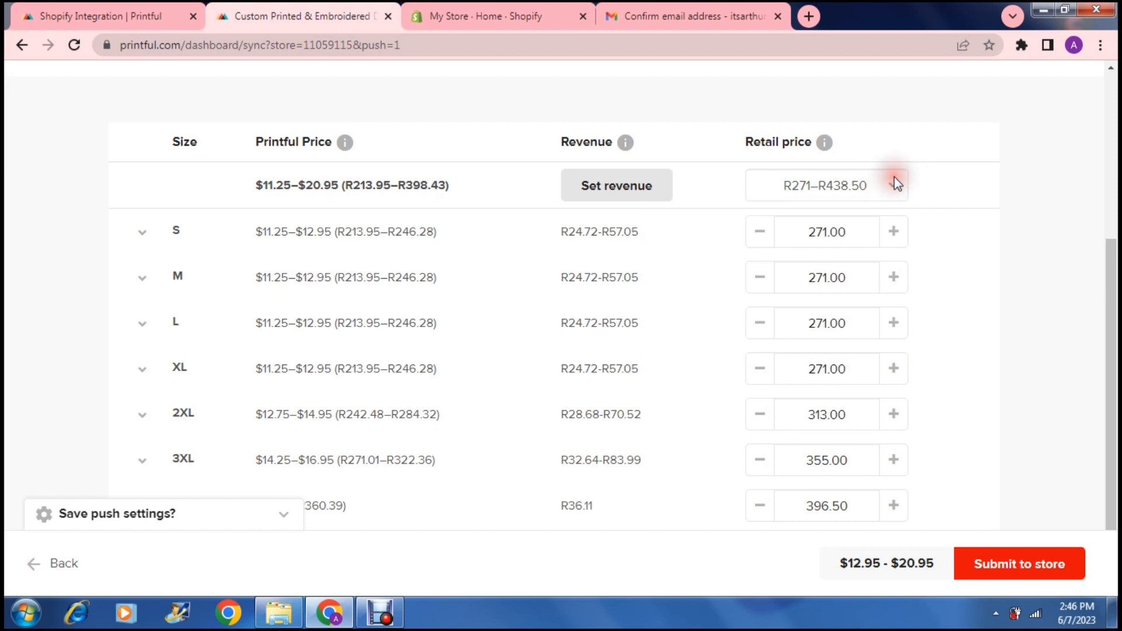
Step: Submit the Men's classic tee to the connected Shopify store with the default retail prices
left_click(1005, 570)
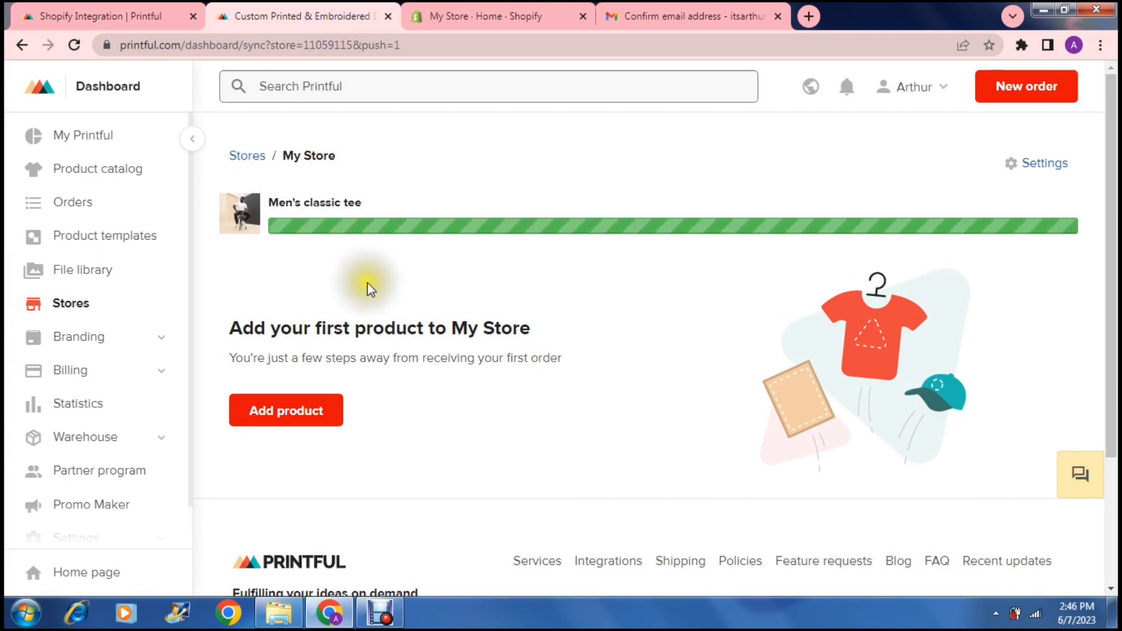
Step: Open the billing section and examine how billing works, including billing methods, legal info, discounts, payment history, Printful Wallet and currency
left_click(98, 375)
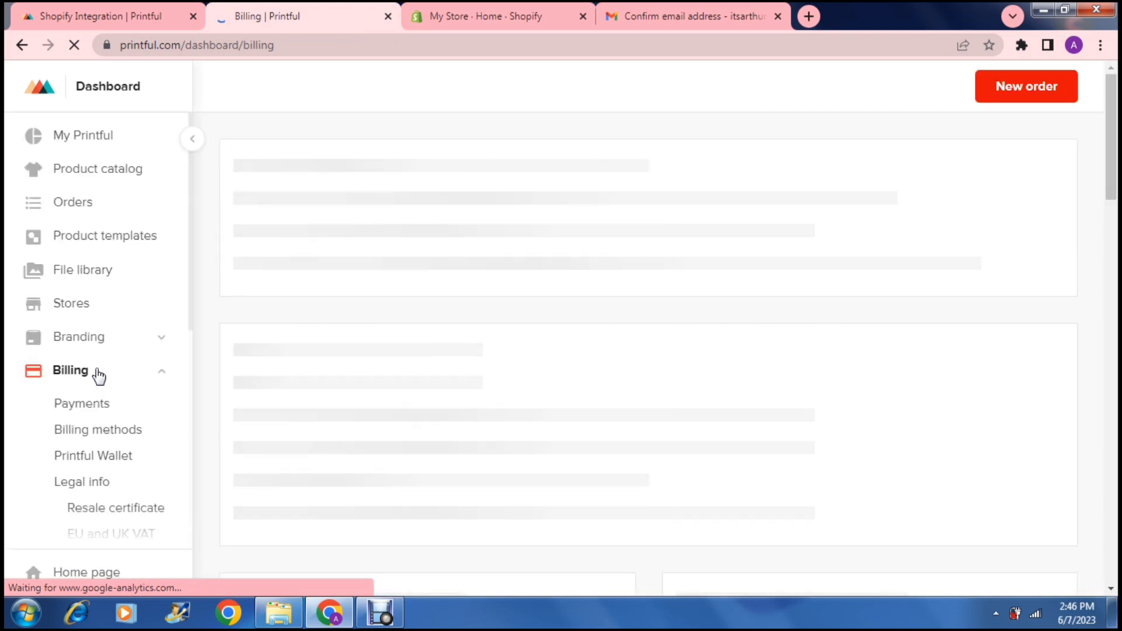
scroll(98, 375, "down", 1)
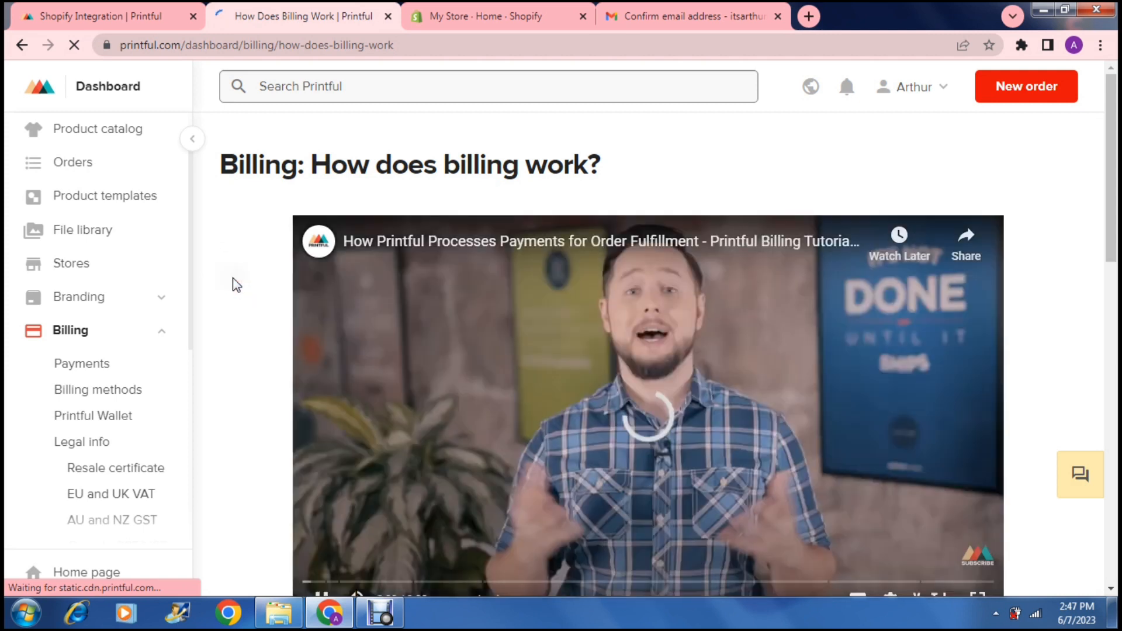
scroll(233, 279, "down", 1)
scroll(232, 278, "down", 2)
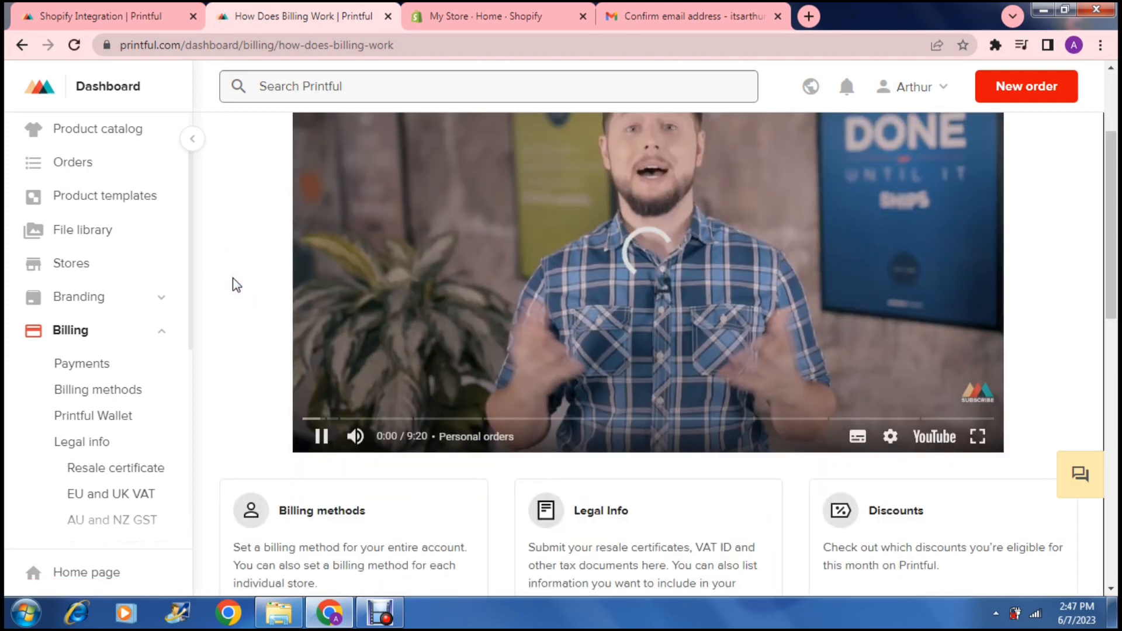
scroll(233, 278, "down", 1)
scroll(232, 278, "down", 3)
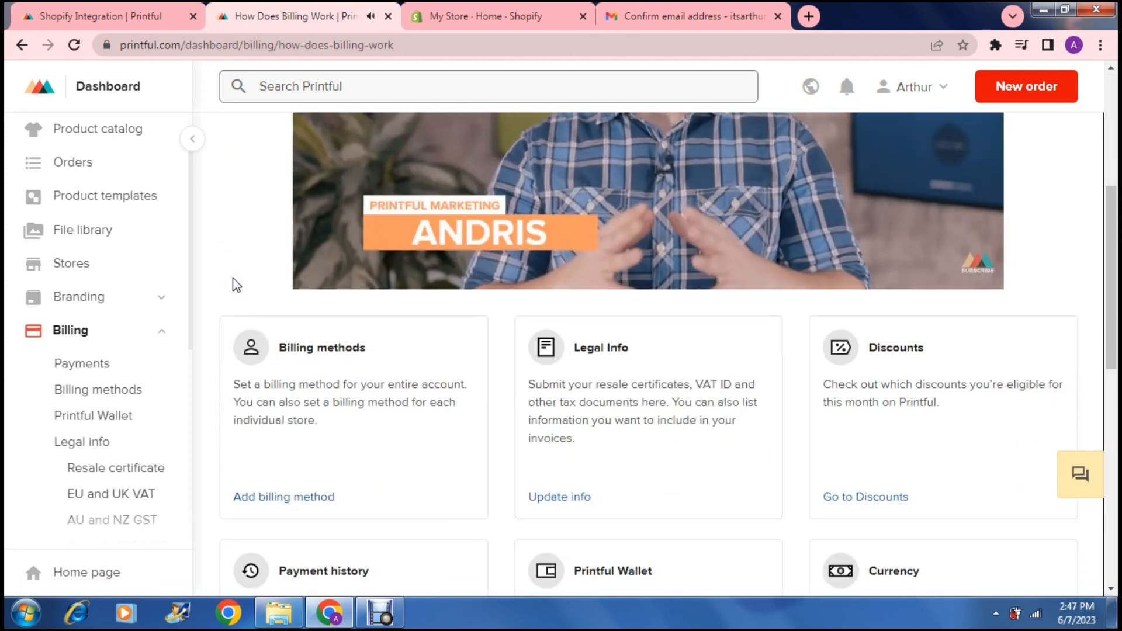
scroll(232, 285, "down", 2)
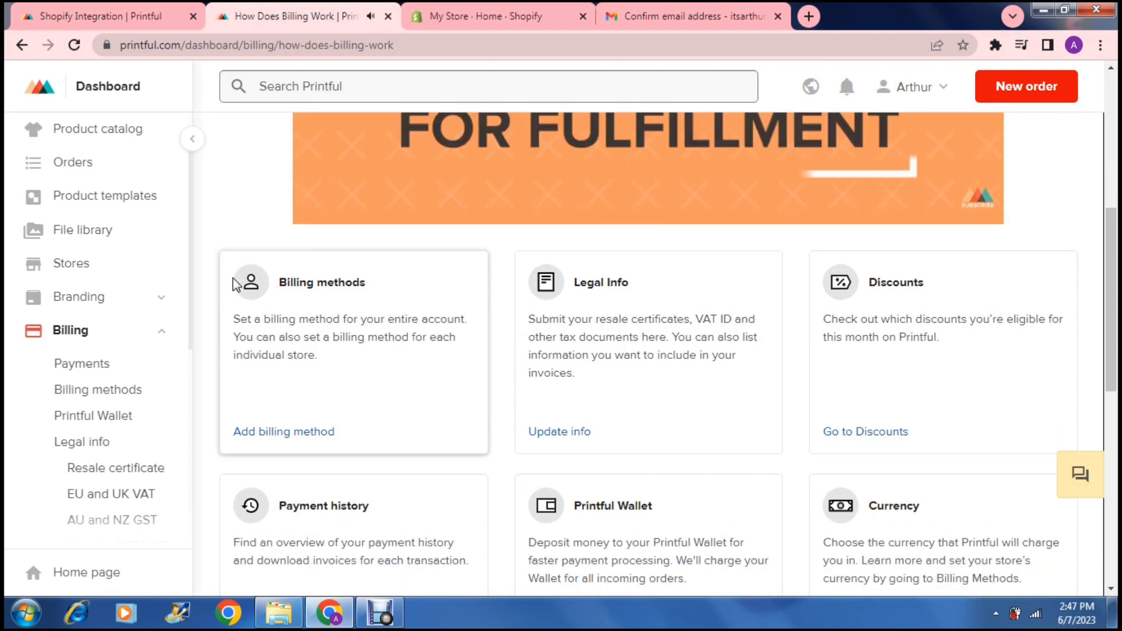
scroll(232, 278, "down", 2)
scroll(233, 279, "down", 4)
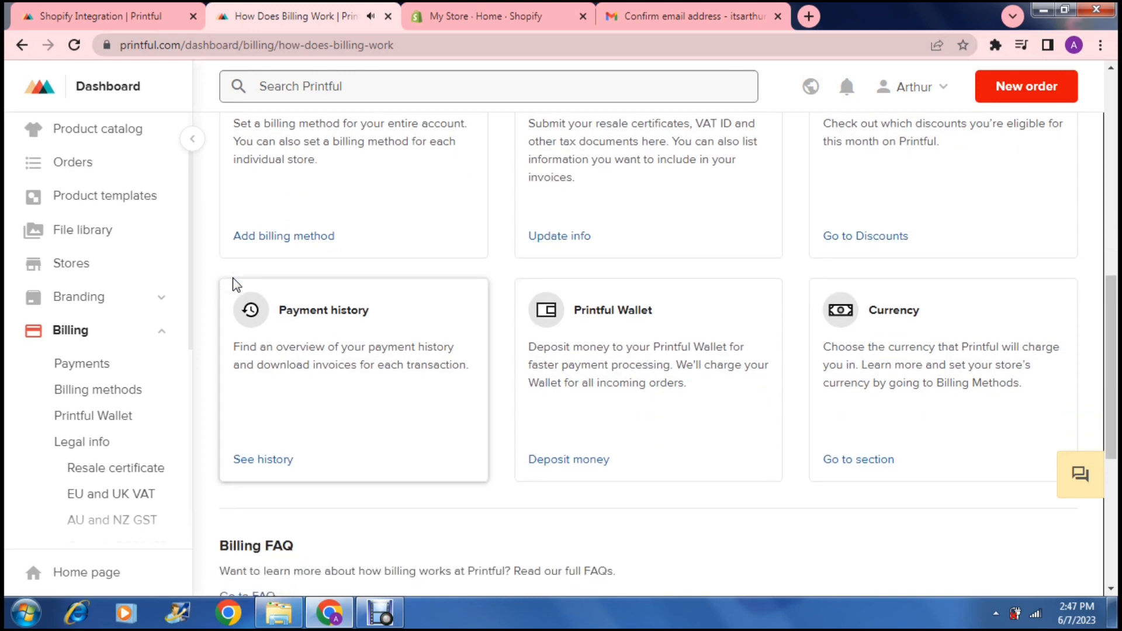
scroll(233, 278, "up", 4)
scroll(233, 278, "up", 1)
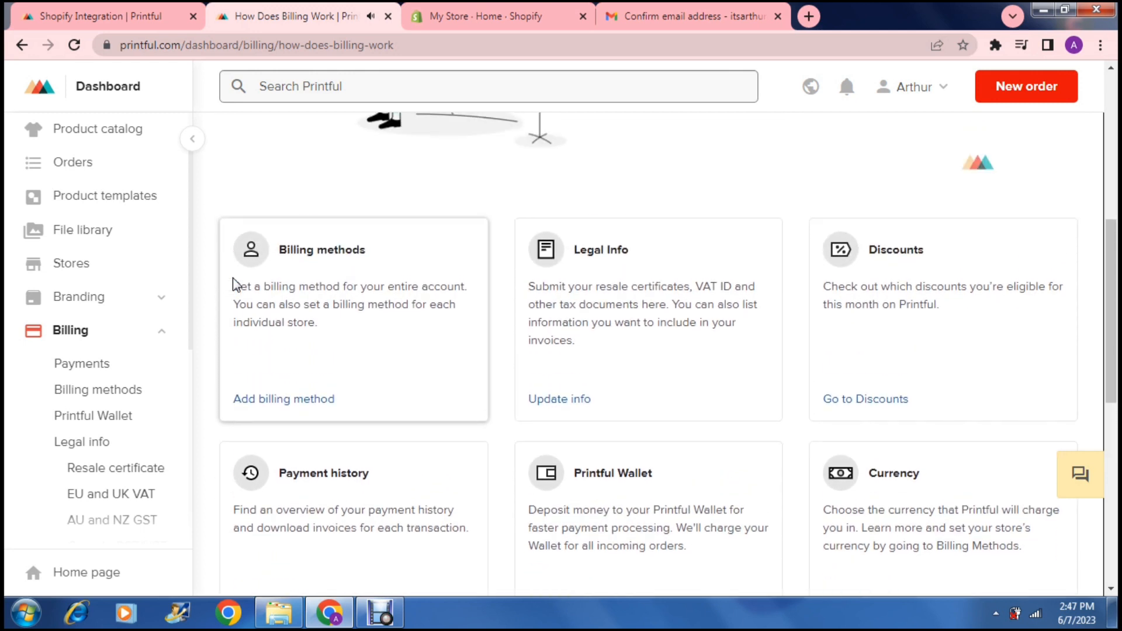
scroll(232, 278, "down", 4)
scroll(233, 279, "down", 4)
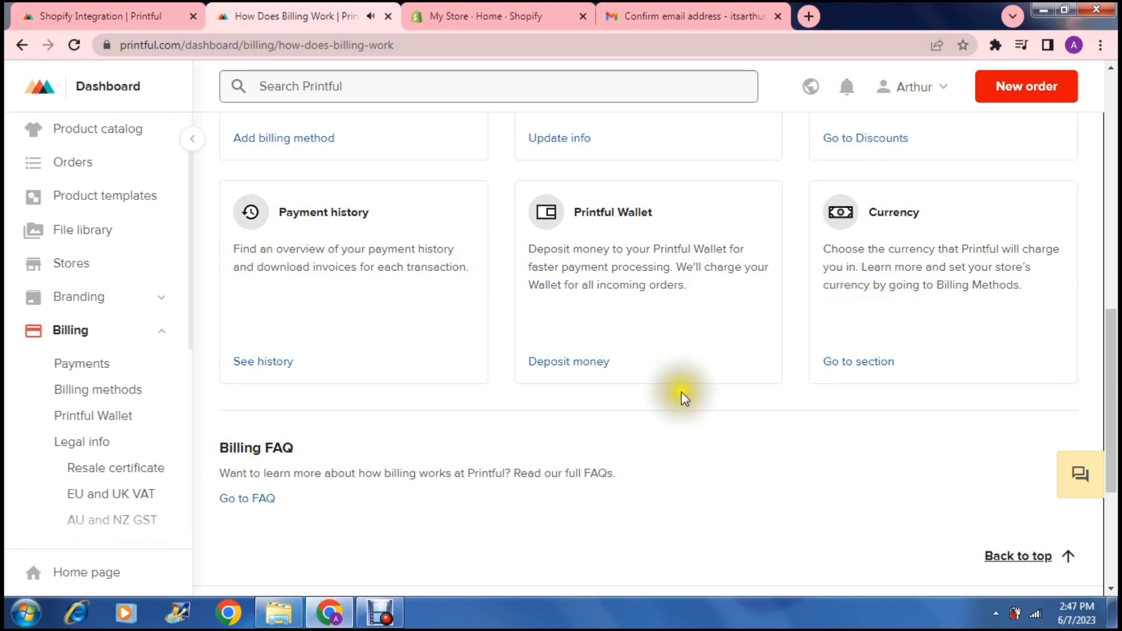
scroll(683, 397, "down", 1)
scroll(685, 399, "down", 1)
scroll(685, 399, "up", 1)
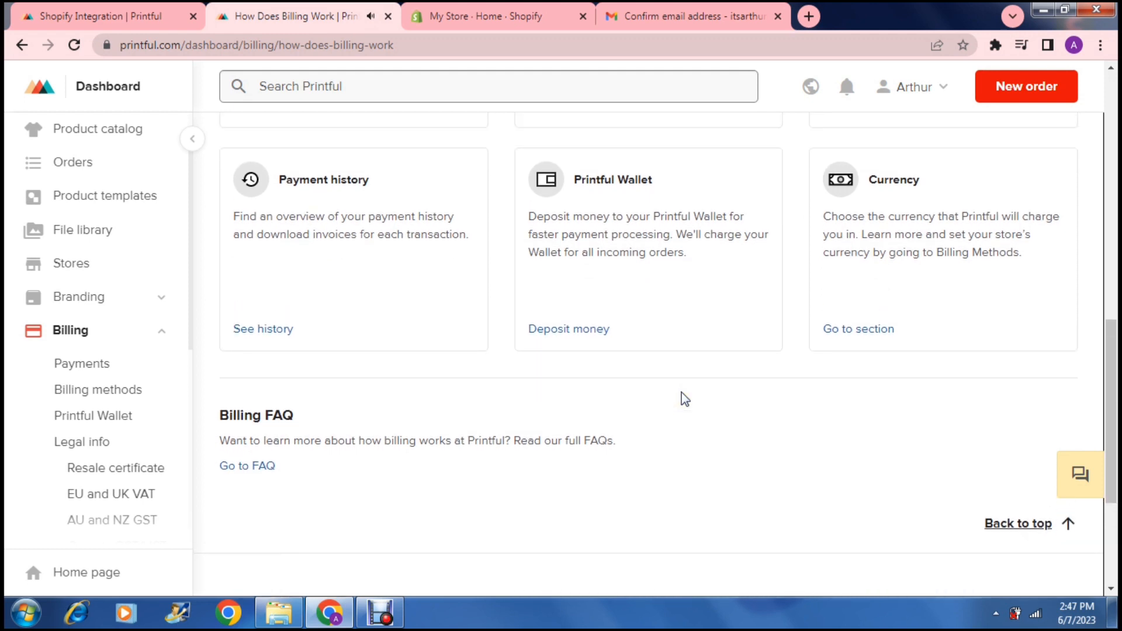
scroll(685, 399, "down", 2)
scroll(685, 399, "down", 2)
scroll(685, 399, "up", 4)
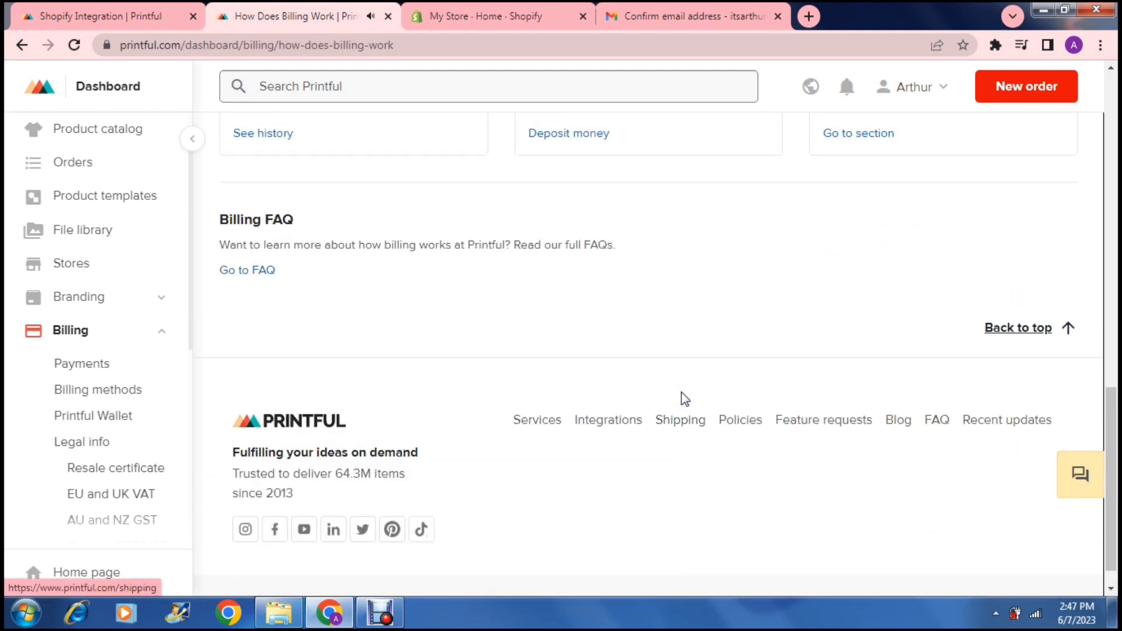
scroll(685, 399, "up", 5)
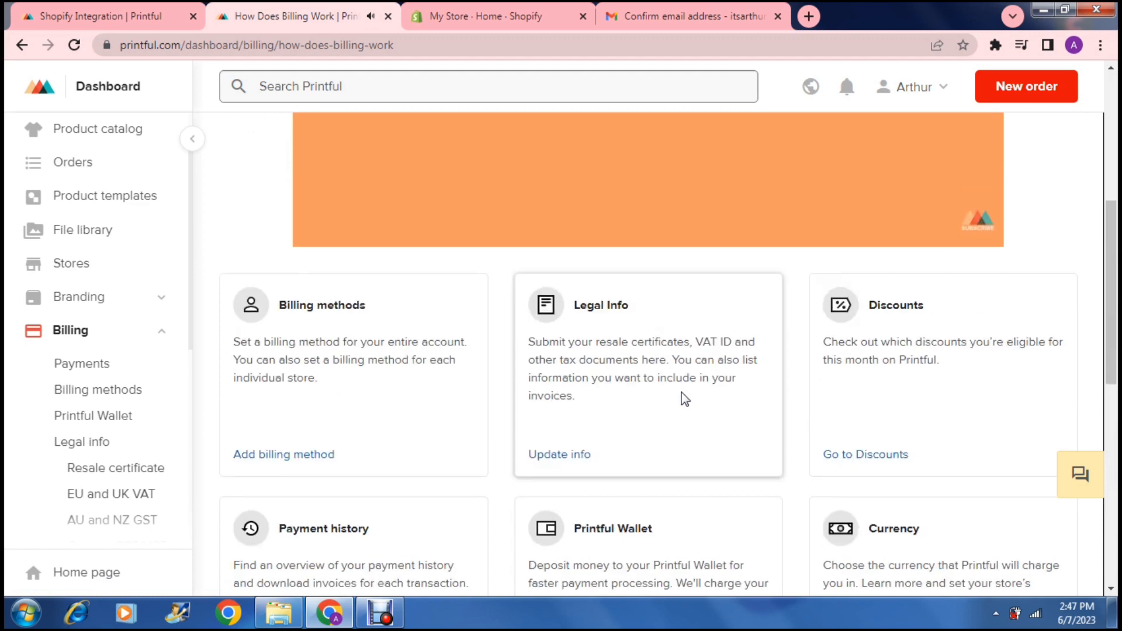
scroll(685, 399, "down", 1)
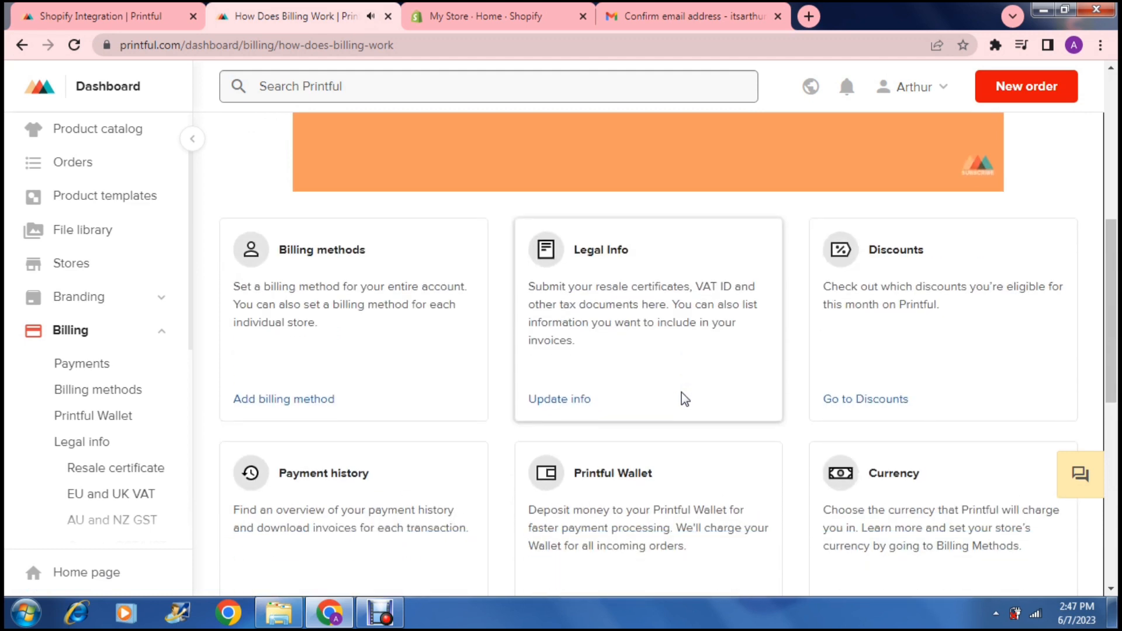